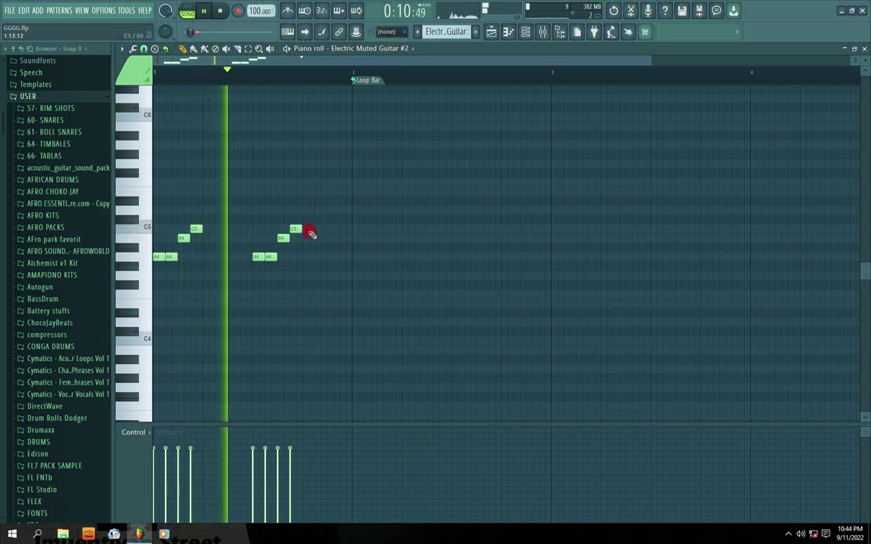
Add G4, G4, A4, B4 at the start of bar 2 and a lengthened E5 note finishing bar 1
{"action": "key", "text": "space"}
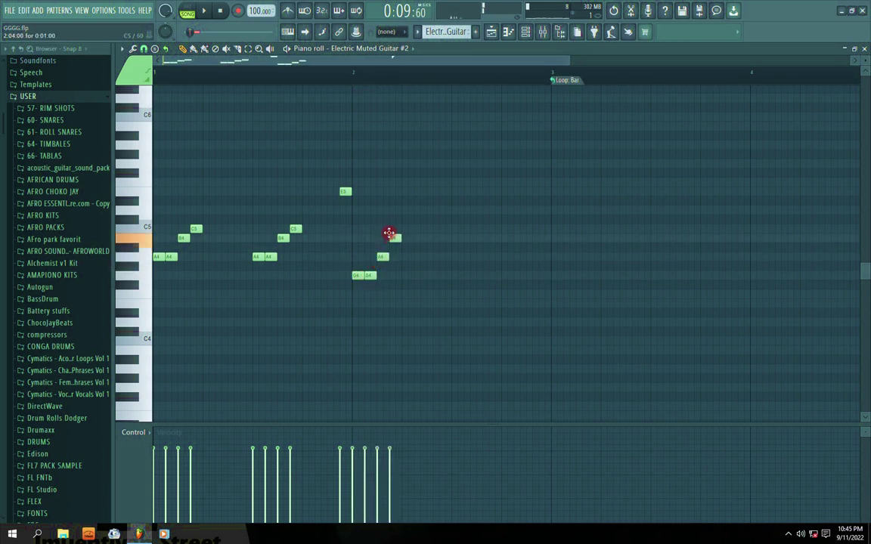
{"action": "key", "text": "space"}
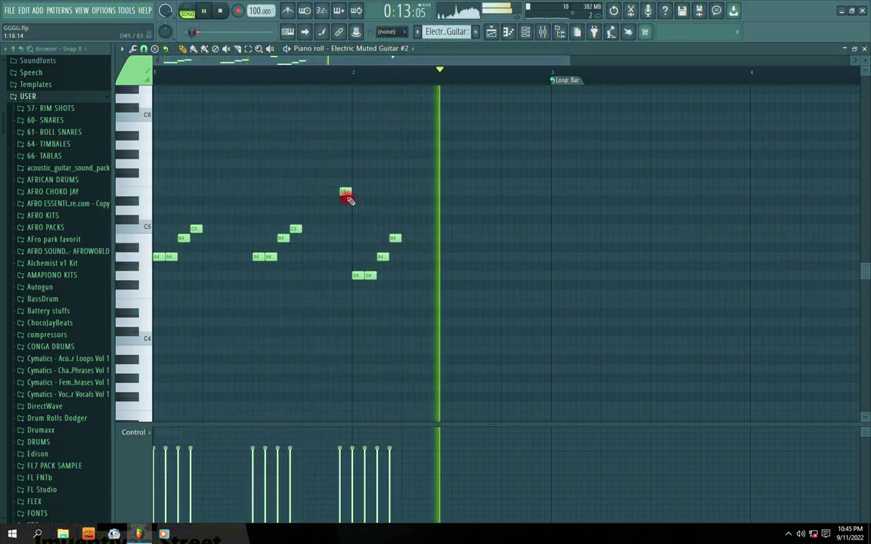
{"action": "left_click_drag", "start_coordinate": [348, 195], "coordinate": [350, 196]}
{"action": "key", "text": "space"}
{"action": "key", "text": "space"}
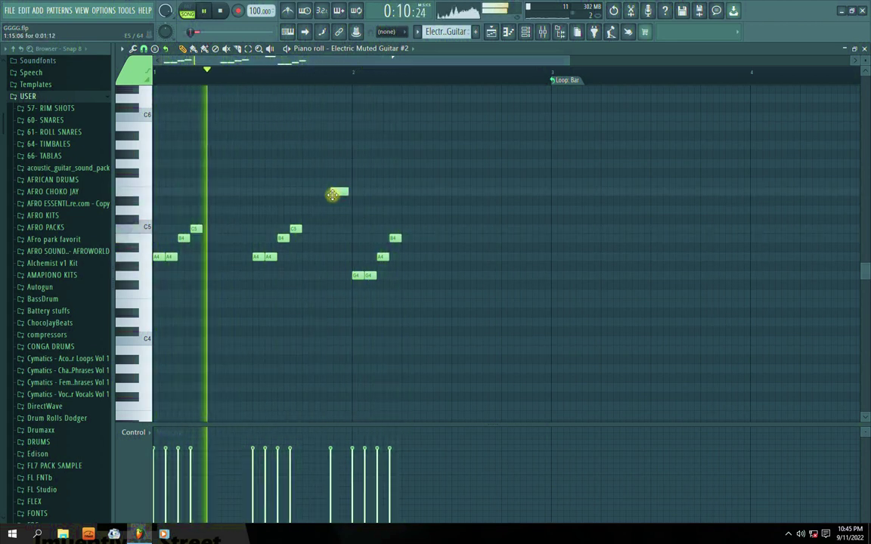
{"action": "mouse_move", "coordinate": [337, 193]}
{"action": "left_mouse_down"}
{"action": "mouse_move", "coordinate": [325, 194]}
{"action": "mouse_move", "coordinate": [349, 195]}
{"action": "left_mouse_up"}
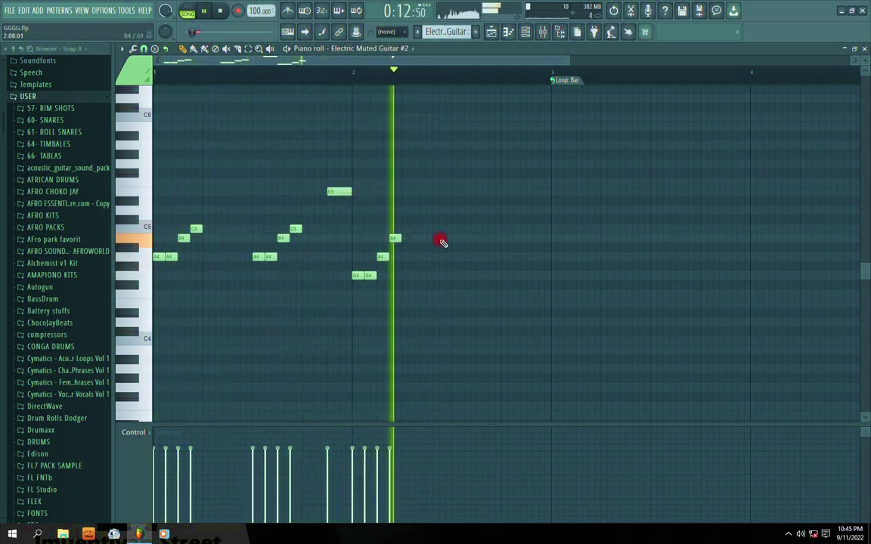
Repeat the G4, G4, A4, B4 phrase in bar 2, positioned to start on beat 3
{"action": "key", "text": "space"}
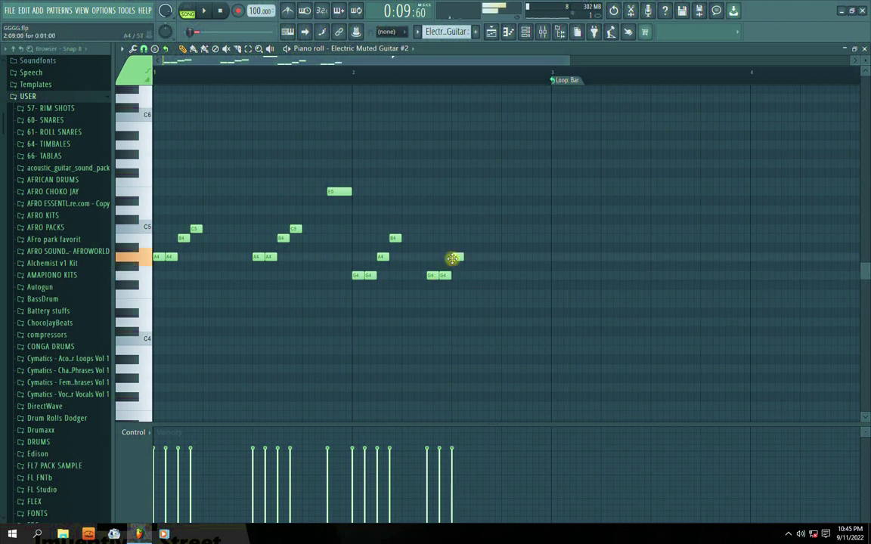
{"action": "key", "text": "space"}
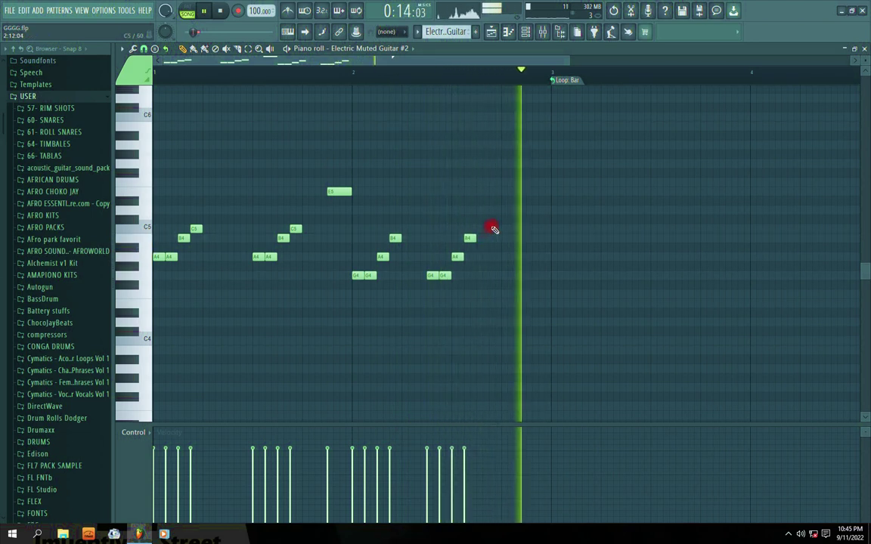
{"action": "left_click_drag", "start_coordinate": [499, 226], "coordinate": [428, 279]}
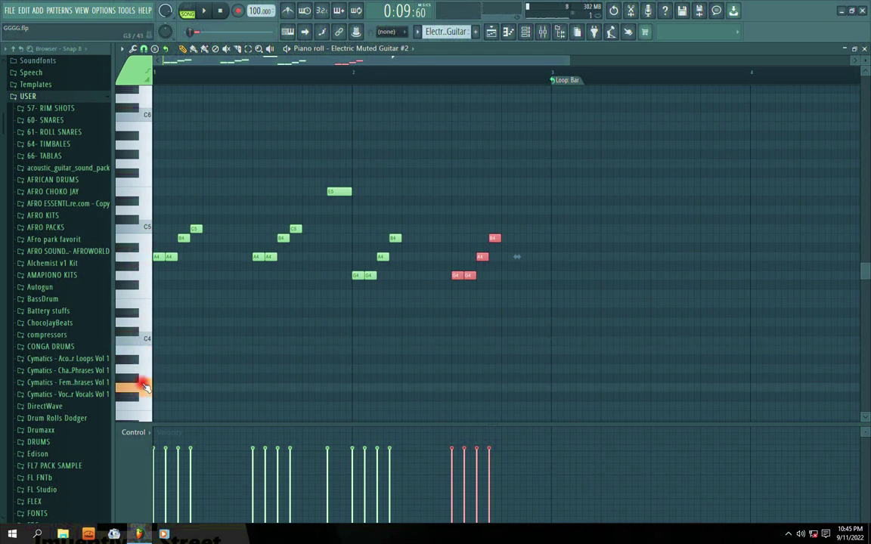
Add two A3 bass notes to bar 1: a long one over beats 1 to 3 and a one-beat note on beat 4
{"action": "key", "text": "space"}
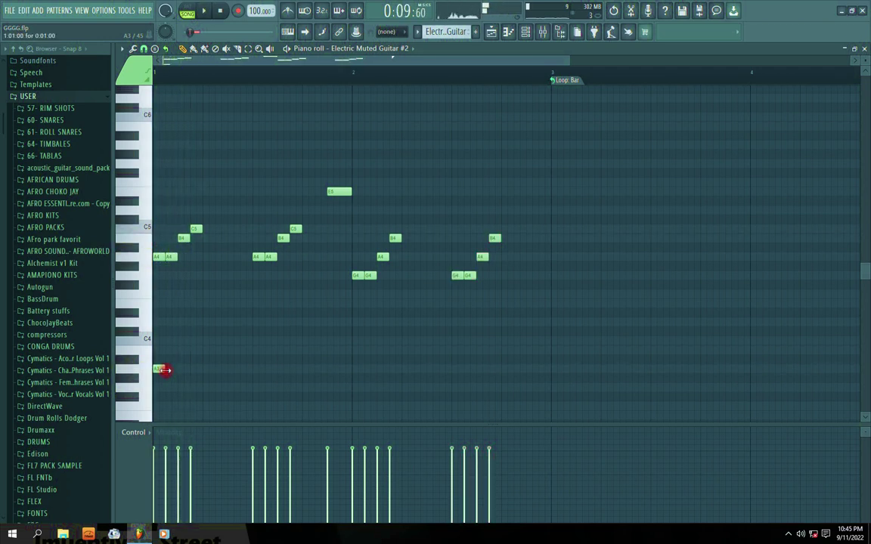
{"action": "key", "text": "space"}
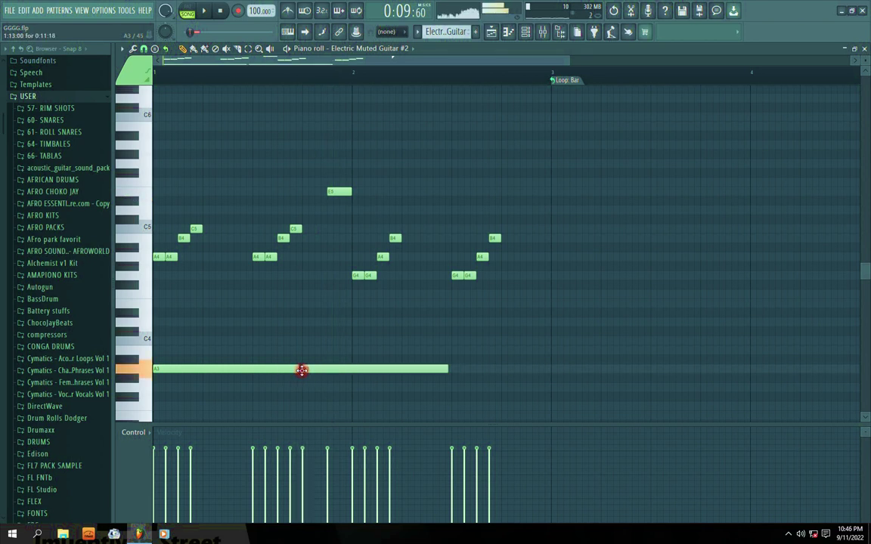
{"action": "key", "text": "space"}
{"action": "left_click_drag", "start_coordinate": [445, 369], "coordinate": [353, 369]}
Continue the bass in bar 2 with one-beat G3 notes on beats 1 and 3 and an E3 note on beat 4
{"action": "left_click", "coordinate": [352, 389]}
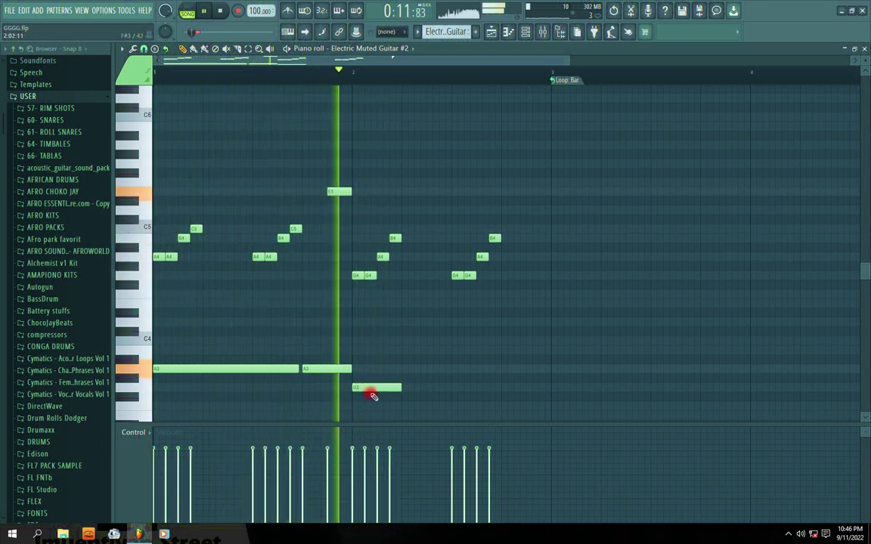
{"action": "left_click", "coordinate": [451, 389]}
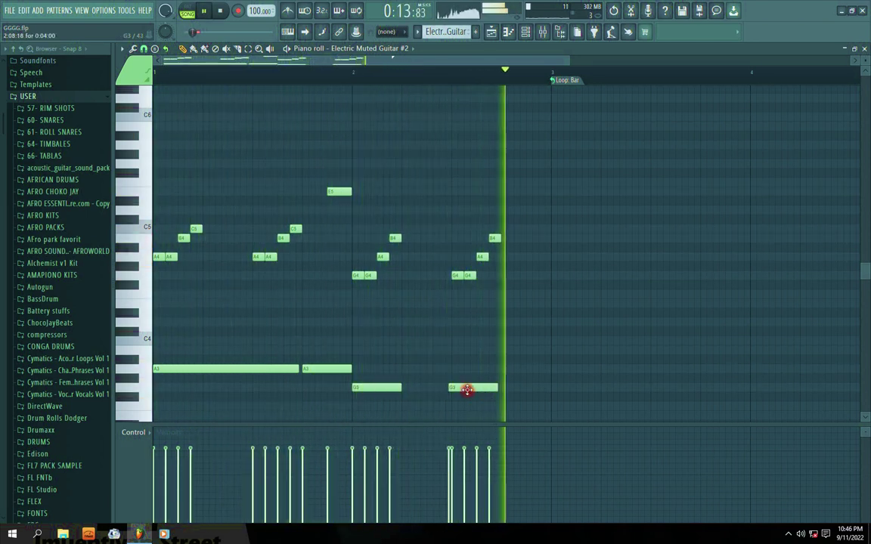
{"action": "left_click", "coordinate": [502, 406]}
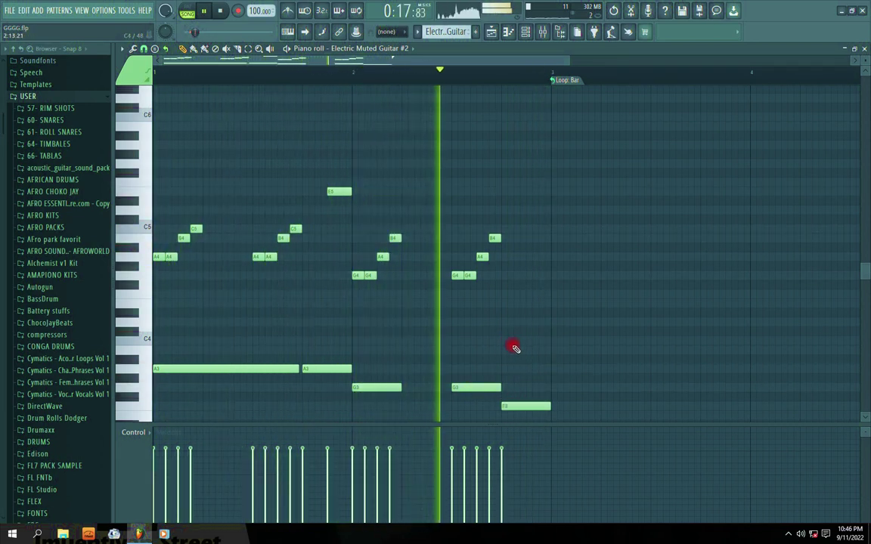
{"action": "scroll", "coordinate": [515, 351], "scroll_direction": "down", "scroll_amount": 3}
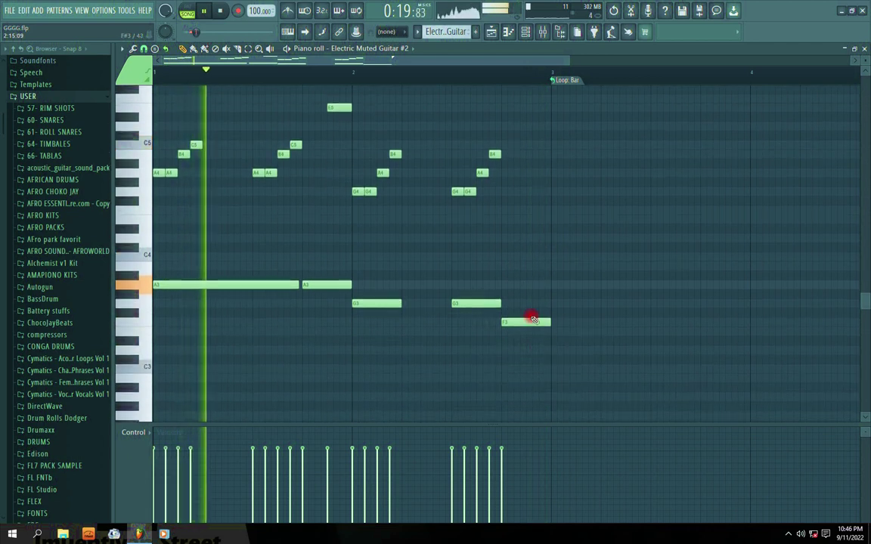
{"action": "left_click_drag", "start_coordinate": [515, 333], "coordinate": [515, 335]}
{"action": "key", "text": "space"}
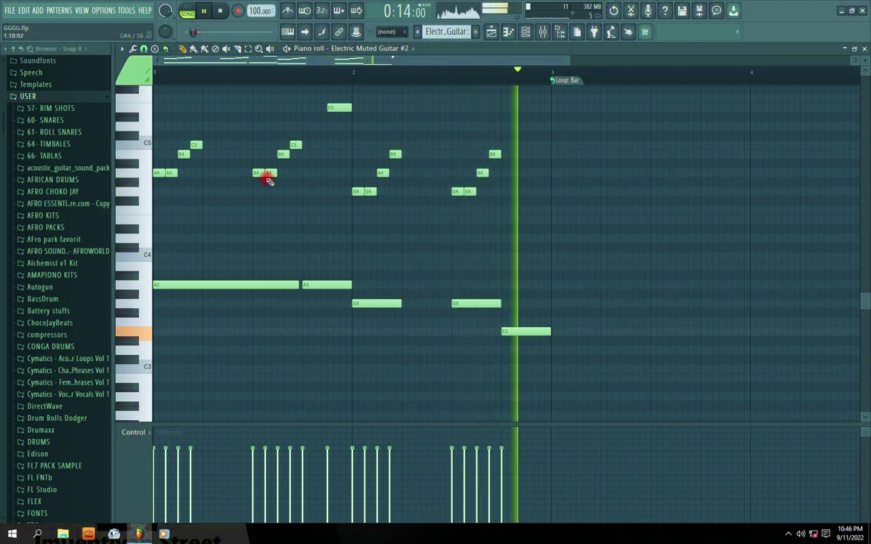
Add one-beat harmony notes: E4 on beats 1 and 3 of bar 1, D4 on beats 1 and 3 and B3 on beat 4 of bar 2
{"action": "key", "text": "space"}
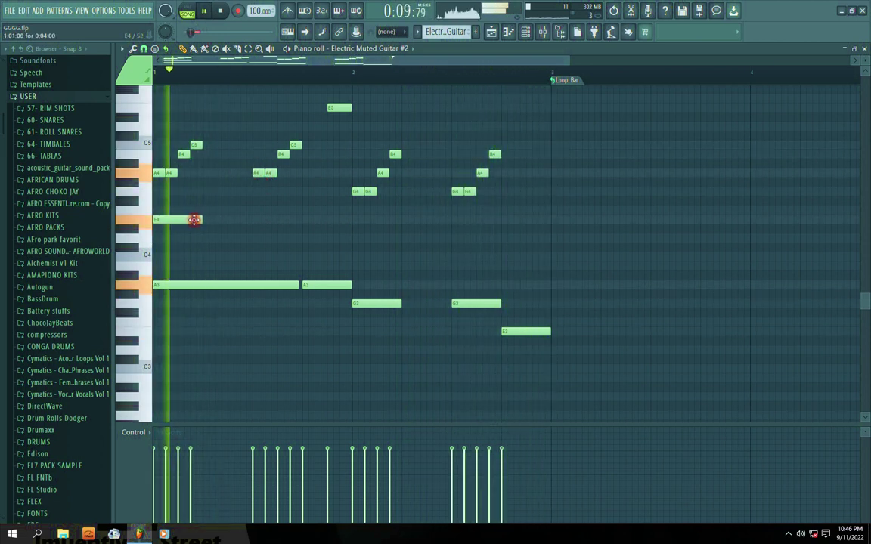
{"action": "left_click", "coordinate": [252, 220]}
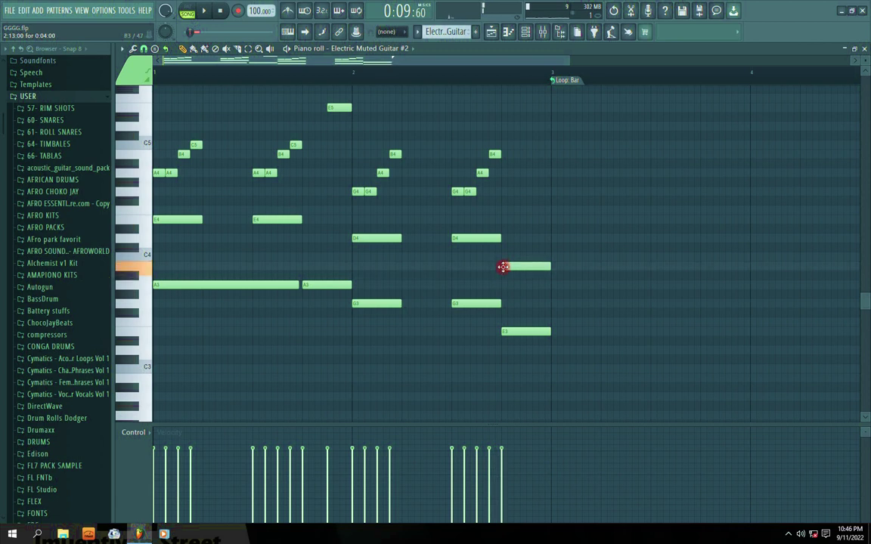
Remove the trial D4 note from bar 1 and add one-beat G4 notes on beats 2 and 4
{"action": "key", "text": "space"}
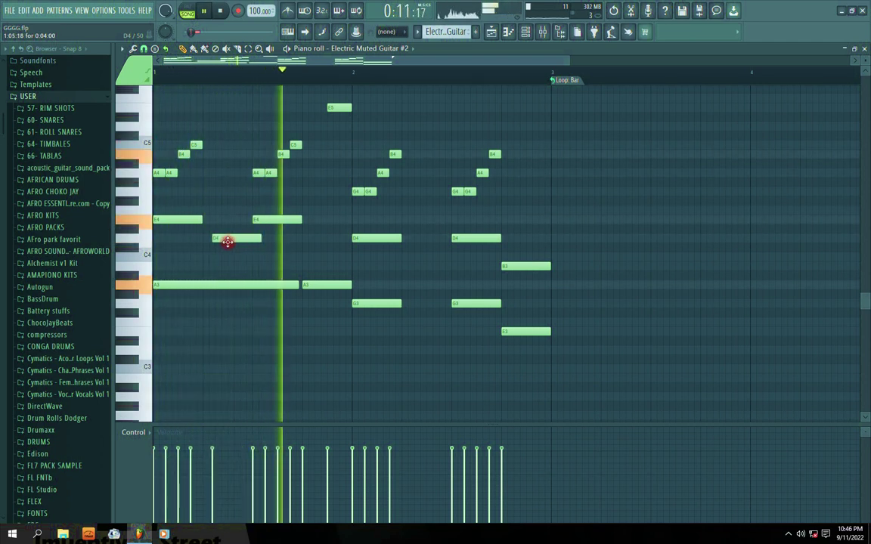
{"action": "right_click", "coordinate": [224, 238]}
{"action": "key", "text": "space"}
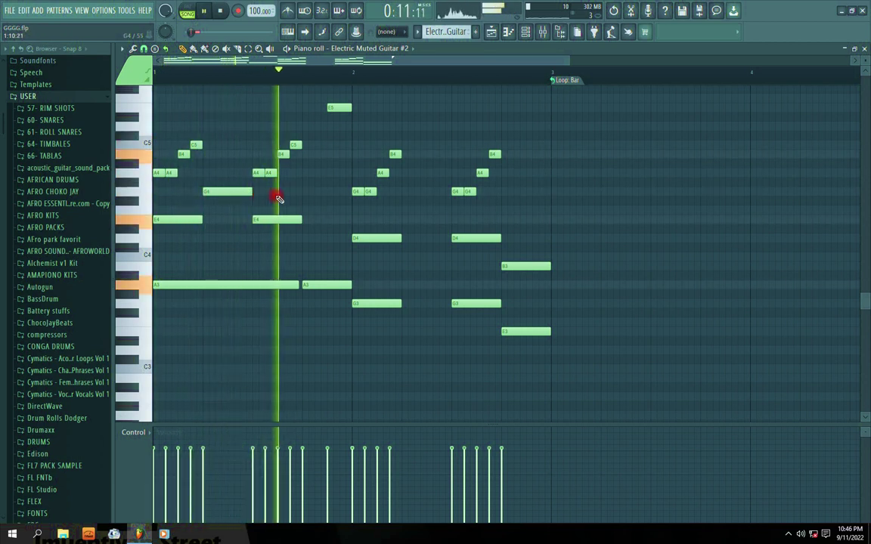
{"action": "left_click", "coordinate": [306, 193]}
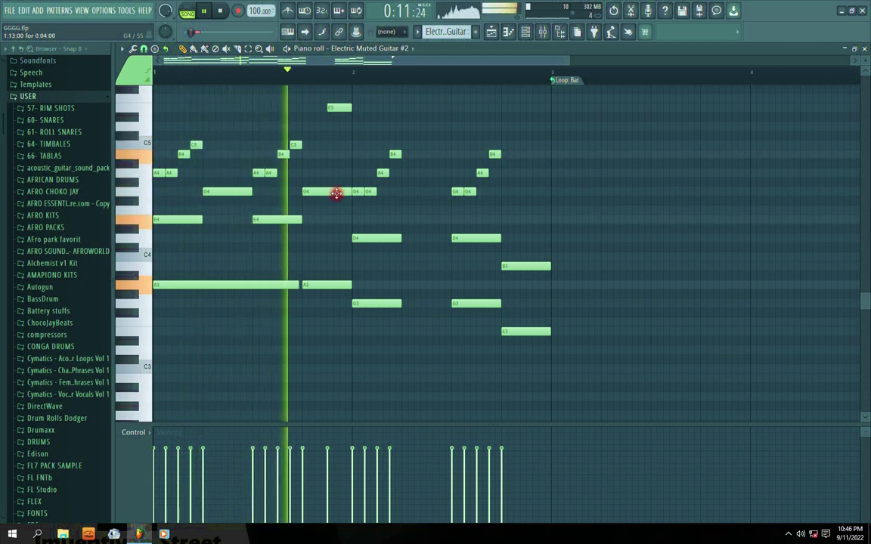
Add a one-beat note on beat 2 of bar 2, trying D#4 before moving it to E4
{"action": "left_click", "coordinate": [384, 211]}
{"action": "key", "text": "space"}
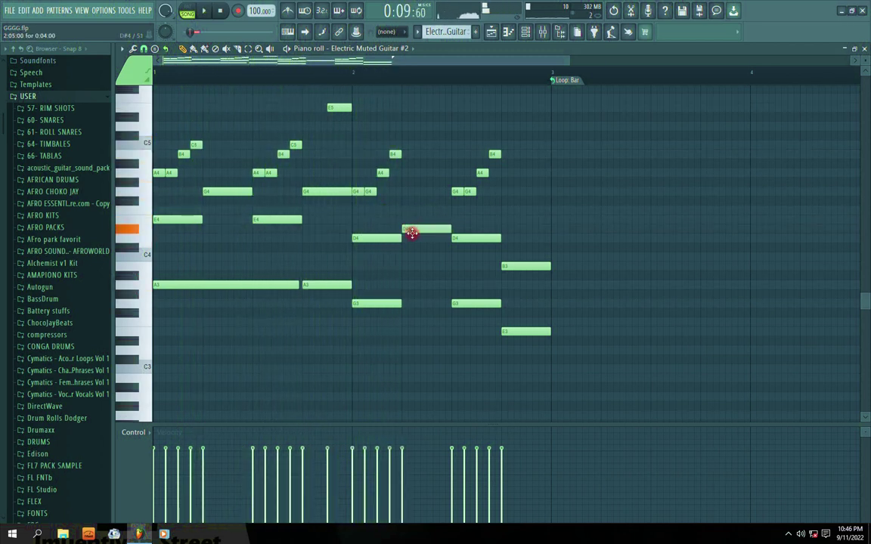
{"action": "left_click_drag", "start_coordinate": [408, 238], "coordinate": [410, 228]}
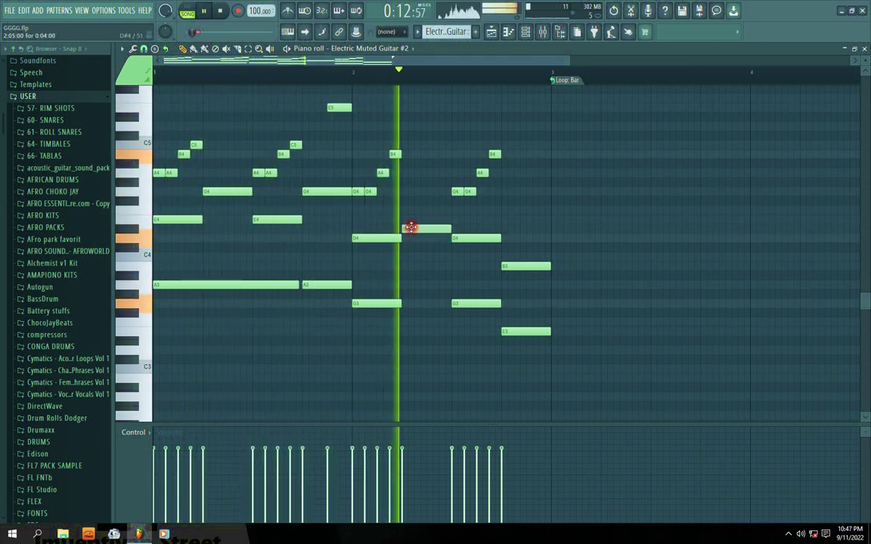
{"action": "left_click_drag", "start_coordinate": [410, 228], "coordinate": [411, 212]}
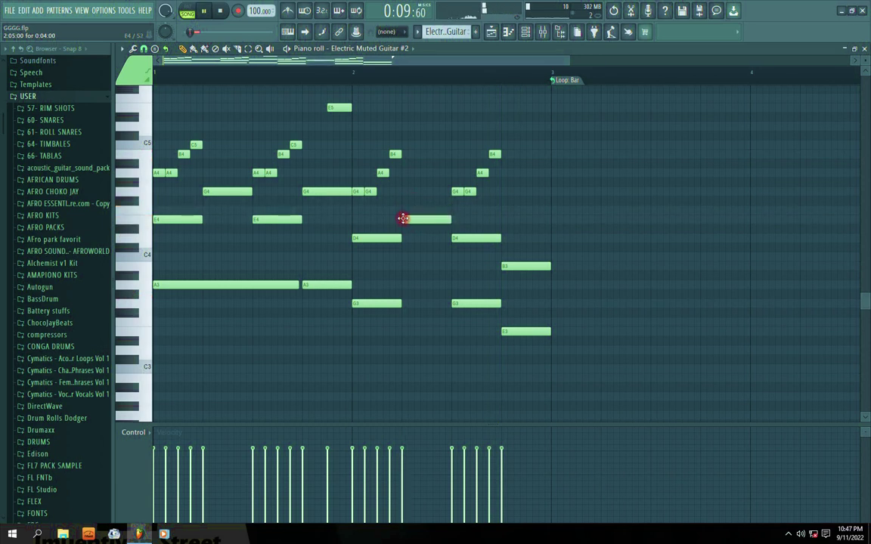
{"action": "left_click", "coordinate": [352, 219]}
{"action": "left_click_drag", "start_coordinate": [364, 218], "coordinate": [368, 209]}
{"action": "key", "text": "space"}
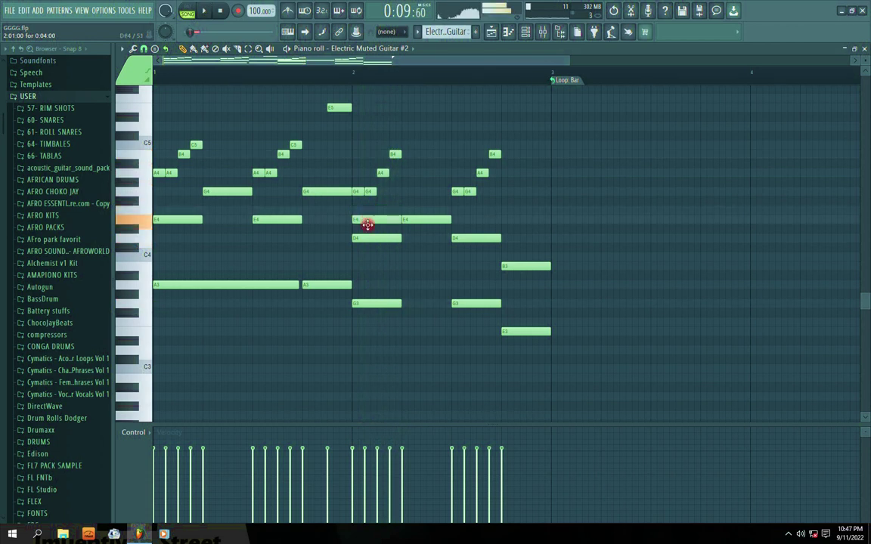
Try F#4 for the note on beat 2 of bar 2, settle it on F4 and play that passage
{"action": "key", "text": "space"}
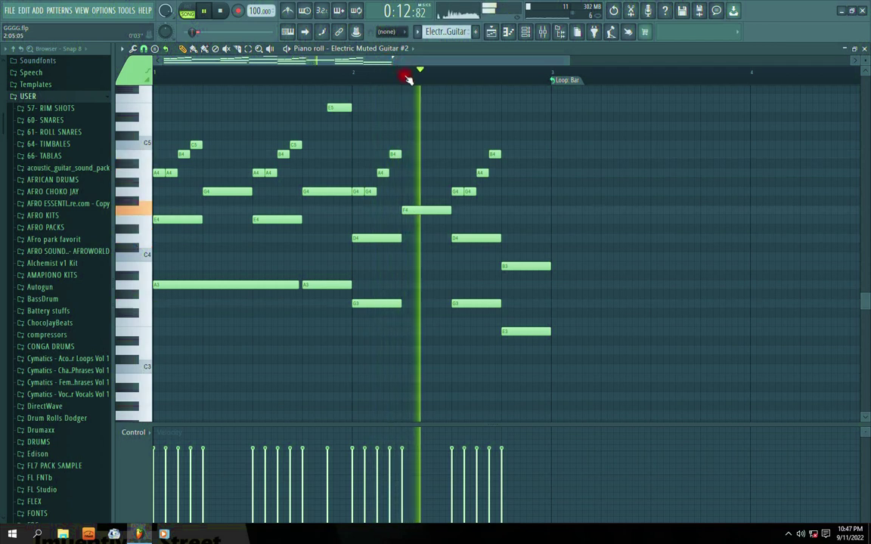
{"action": "left_click_drag", "start_coordinate": [415, 212], "coordinate": [412, 201]}
{"action": "key", "text": "space"}
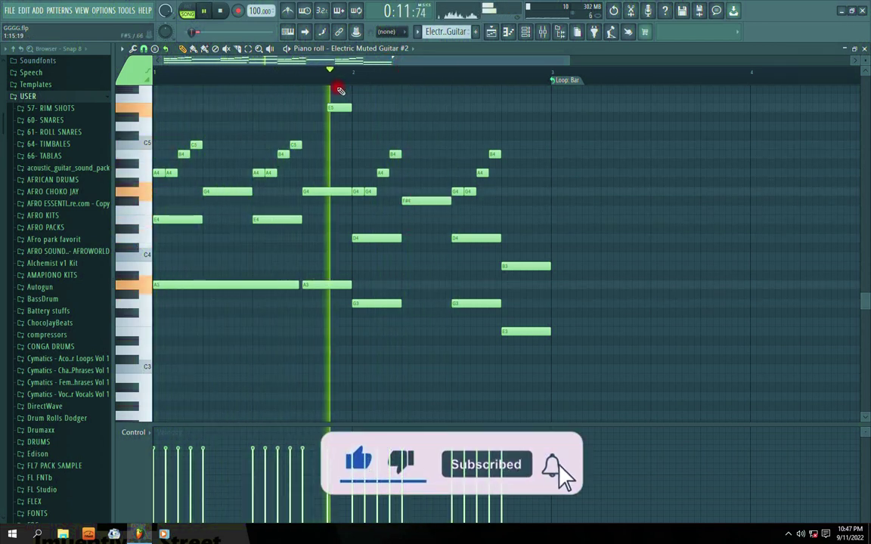
{"action": "key", "text": "space"}
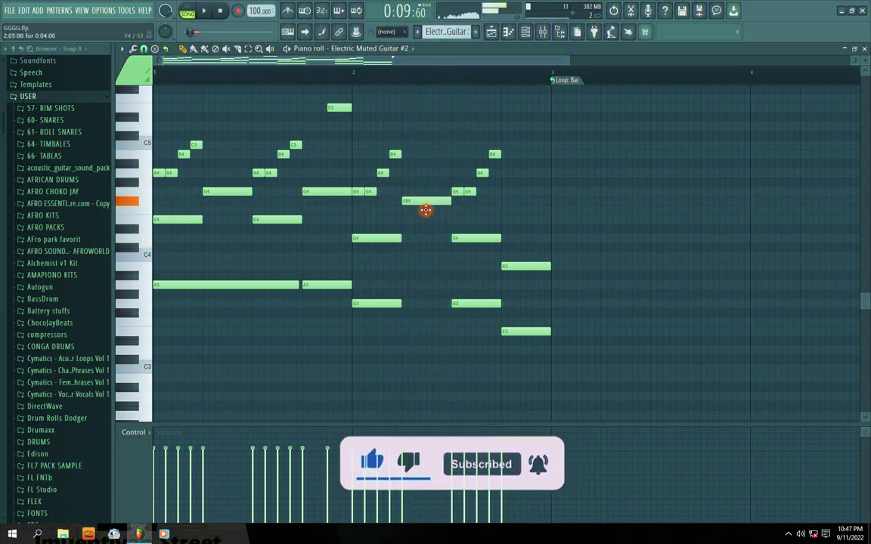
{"action": "left_click_drag", "start_coordinate": [423, 206], "coordinate": [426, 218]}
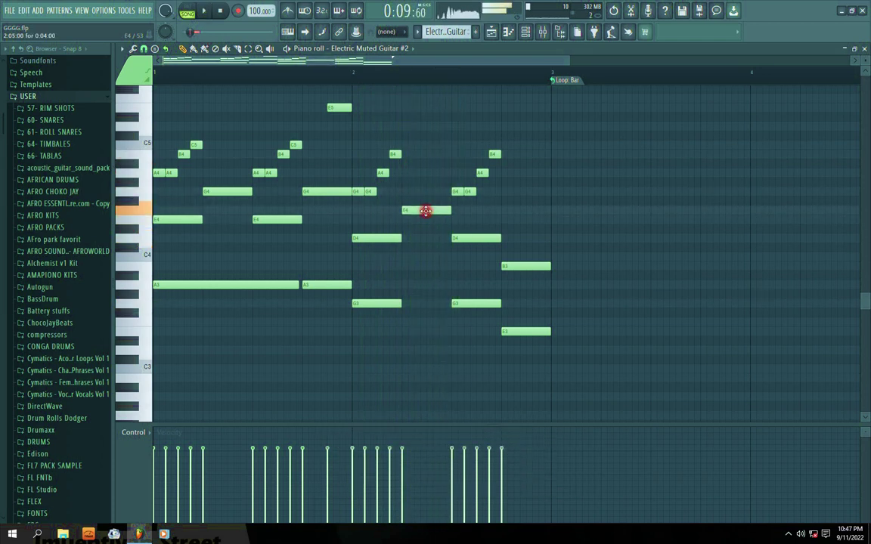
{"action": "left_click", "coordinate": [346, 74]}
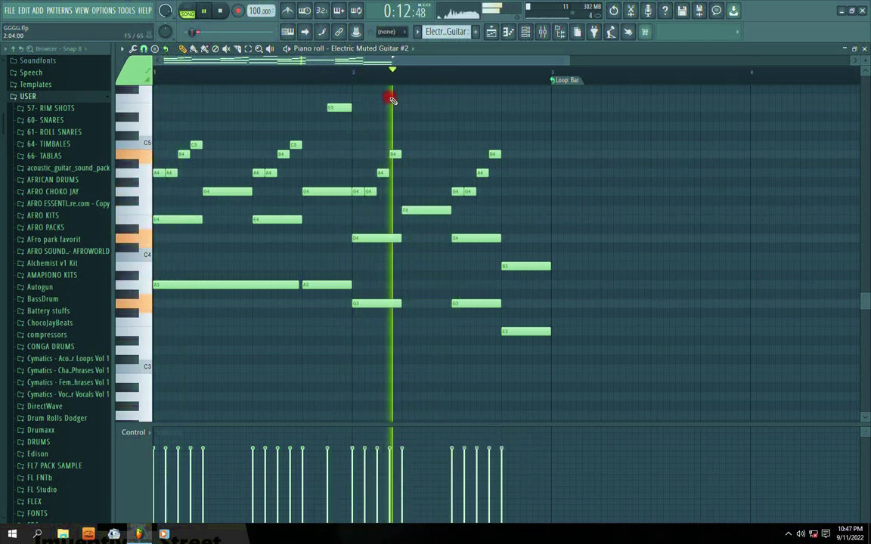
{"action": "key", "text": "space"}
Add a one-beat F4 note on beat 4 of bar 2 and play the loop back
{"action": "left_click", "coordinate": [505, 218]}
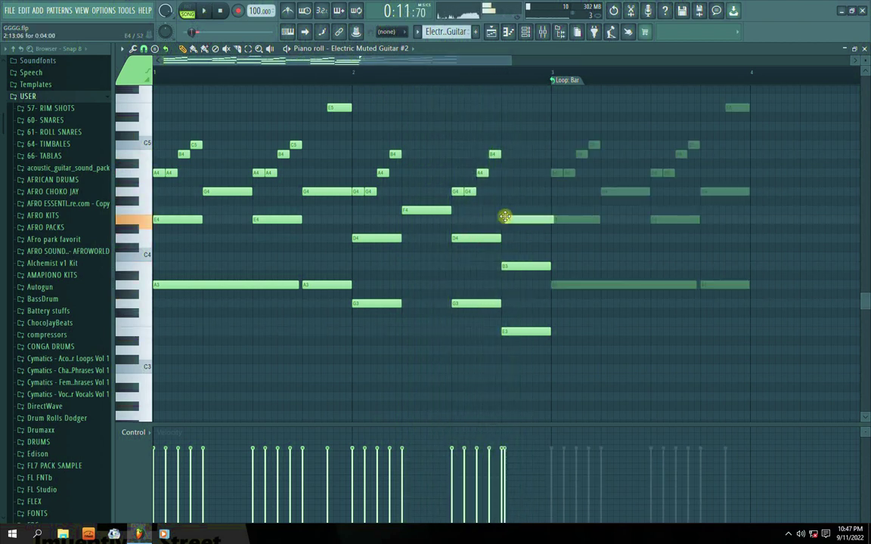
{"action": "key", "text": "space"}
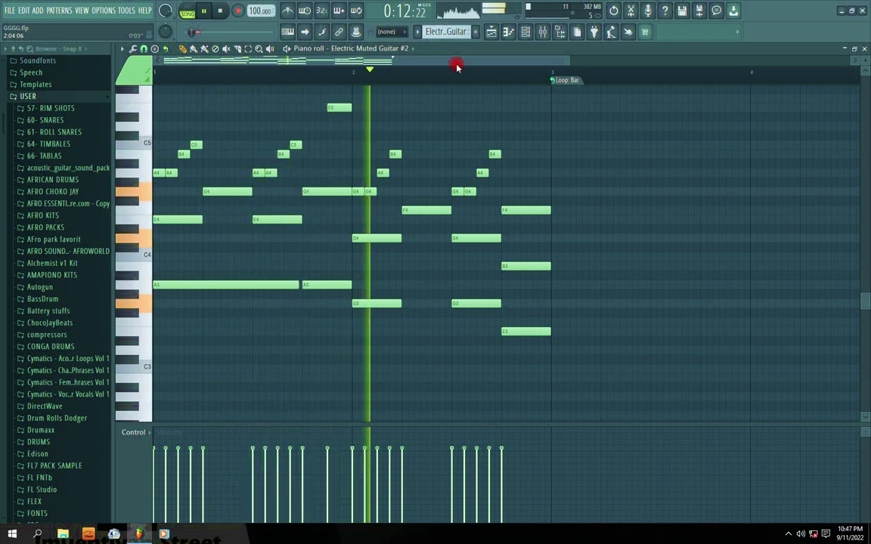
{"action": "key", "text": "space"}
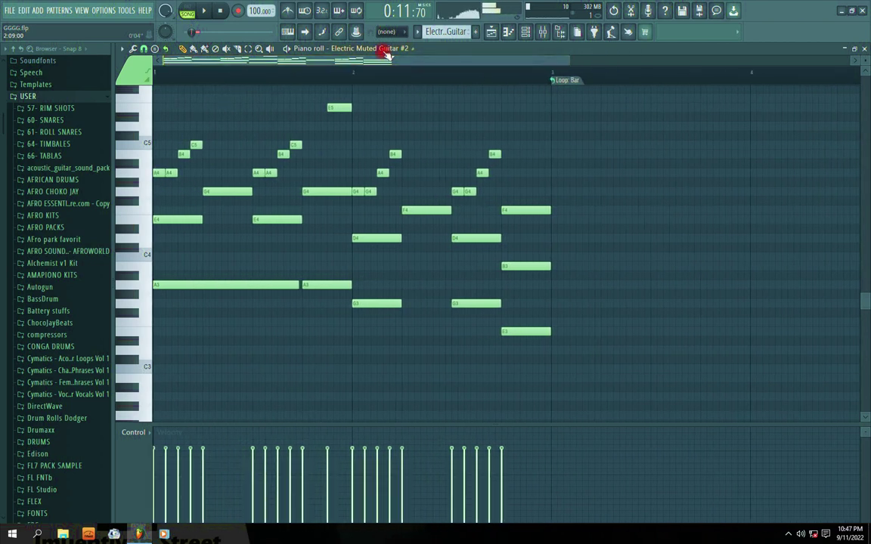
Add a short C6 note on beat 2 of bar 1, above the melody
{"action": "scroll", "coordinate": [379, 107], "scroll_direction": "up", "scroll_amount": 5}
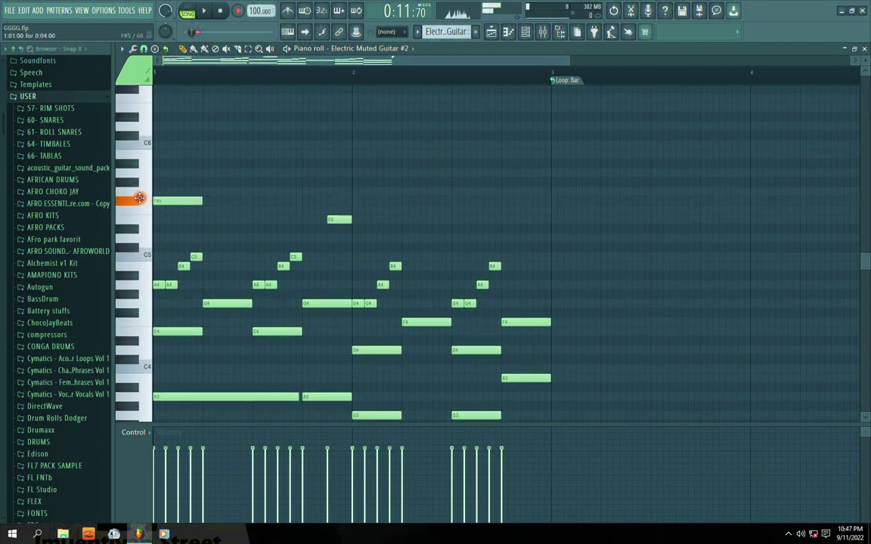
{"action": "left_click_drag", "start_coordinate": [182, 199], "coordinate": [225, 214]}
{"action": "key", "text": "space"}
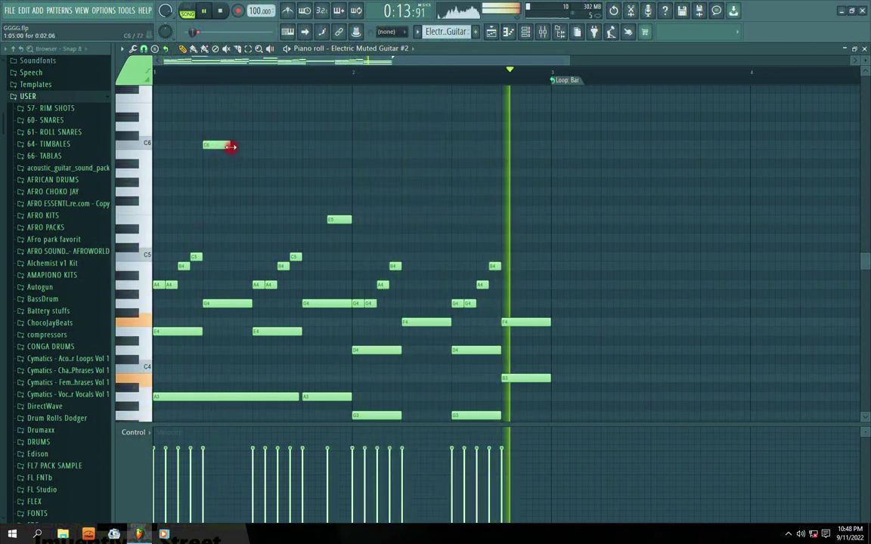
{"action": "left_click_drag", "start_coordinate": [231, 147], "coordinate": [219, 152]}
Add short B5 and A5 notes after the C6, and a B5, A5, G5 descent from beat 4 of bar 1
{"action": "key", "text": "space"}
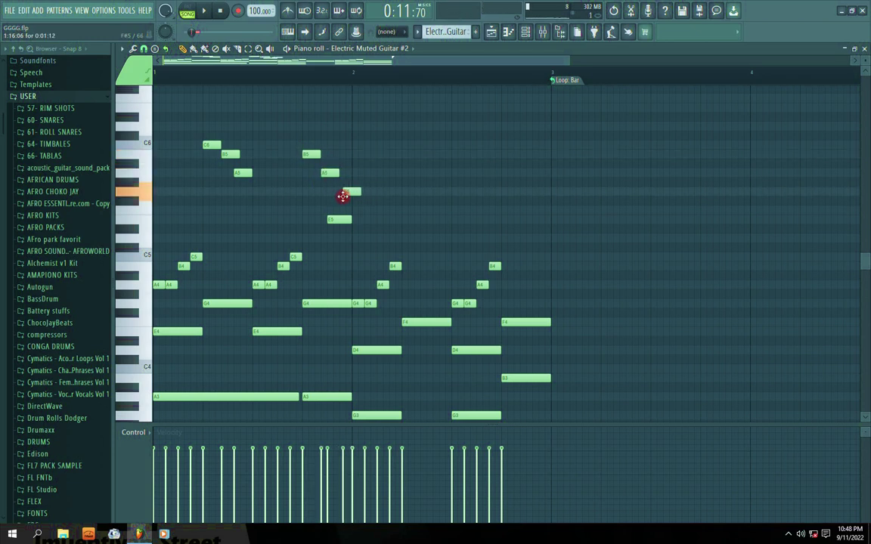
{"action": "key", "text": "space"}
{"action": "left_click_drag", "start_coordinate": [352, 192], "coordinate": [349, 194]}
{"action": "key", "text": "space"}
{"action": "key", "text": "space"}
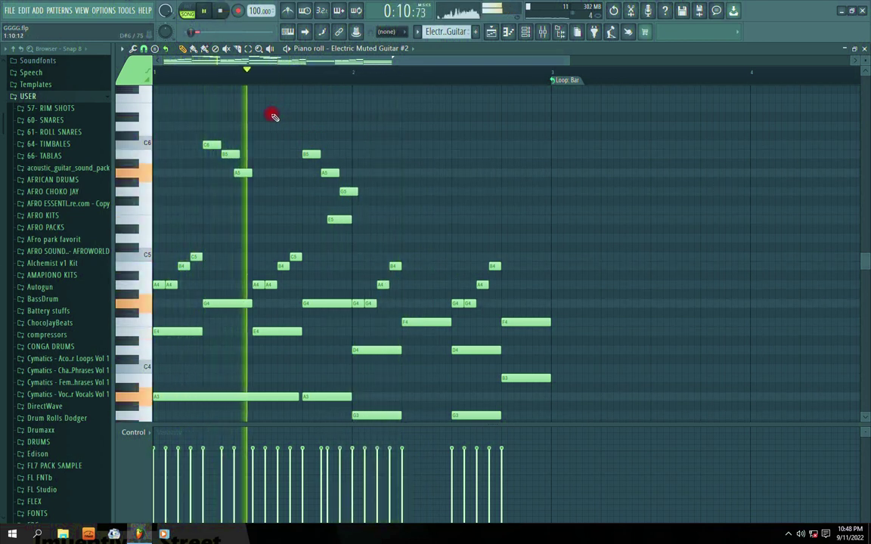
Move the A5 of the first high run in bar 1 slightly later, to the end of the B5, and play the loop
{"action": "left_click_drag", "start_coordinate": [240, 174], "coordinate": [250, 177]}
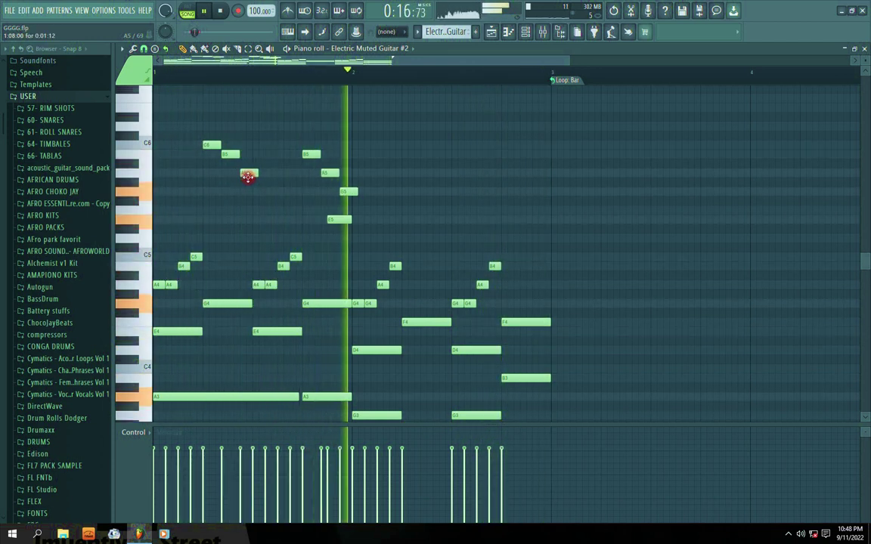
{"action": "key", "text": "space"}
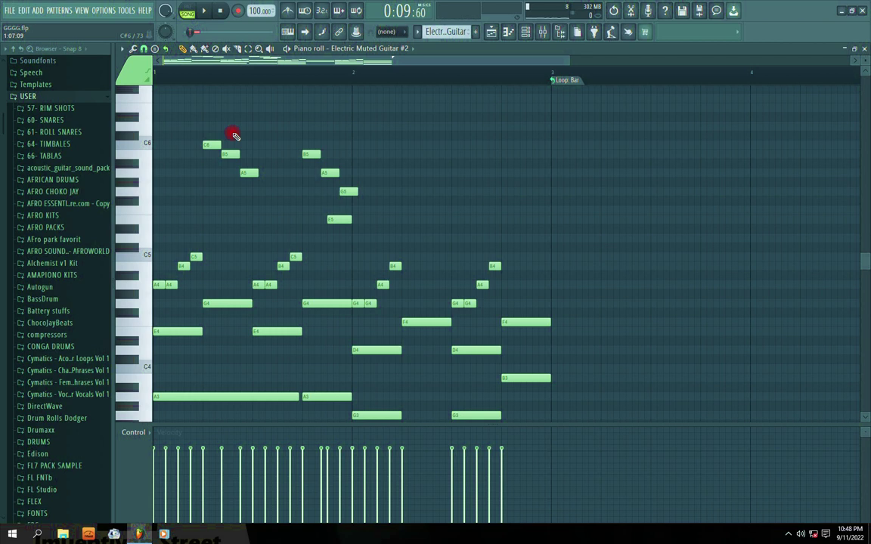
{"action": "key", "text": "space"}
{"action": "key", "text": "space"}
{"action": "key", "text": "space"}
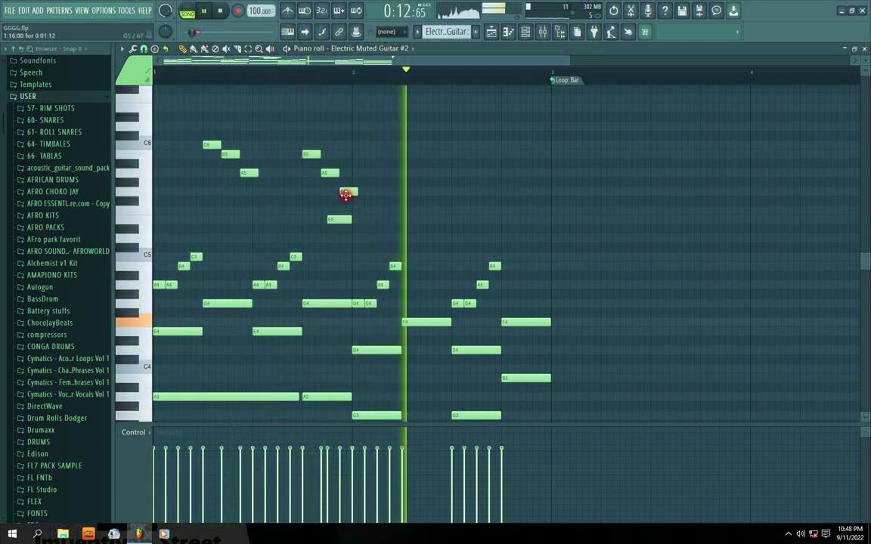
Rework the high descent on beat 4 of bar 1 into C6, B5 and A5, and move its G5 to the start of bar 2
{"action": "left_click_drag", "start_coordinate": [310, 155], "coordinate": [328, 167]}
{"action": "key", "text": "space"}
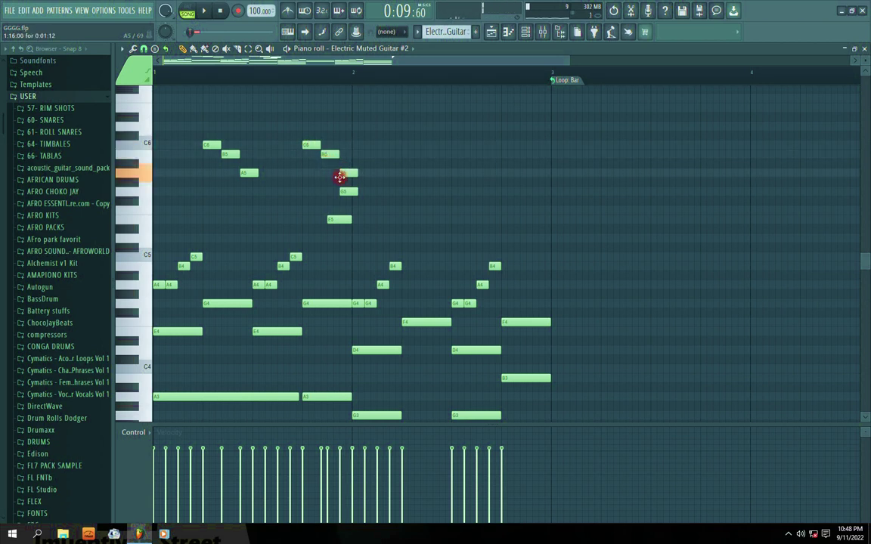
{"action": "left_click_drag", "start_coordinate": [364, 197], "coordinate": [360, 197]}
{"action": "key", "text": "space"}
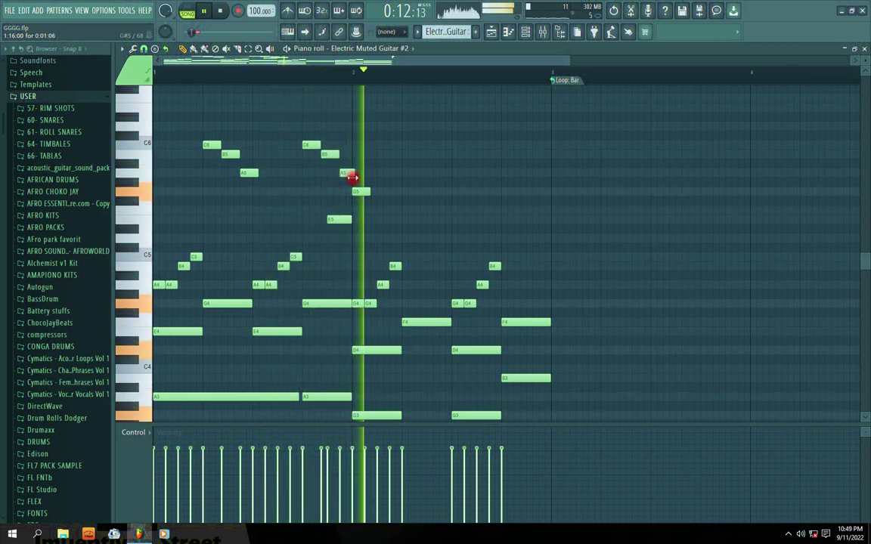
{"action": "key", "text": "space"}
Add a short B5, A5, G5 descent starting on beat 2 of bar 2 and play it back
{"action": "left_click", "coordinate": [405, 173]}
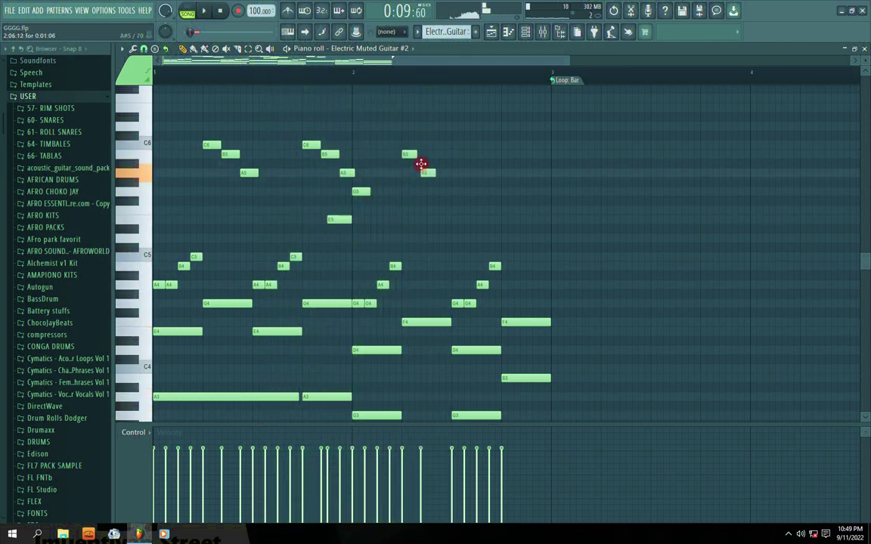
{"action": "key", "text": "space"}
{"action": "left_click", "coordinate": [440, 191]}
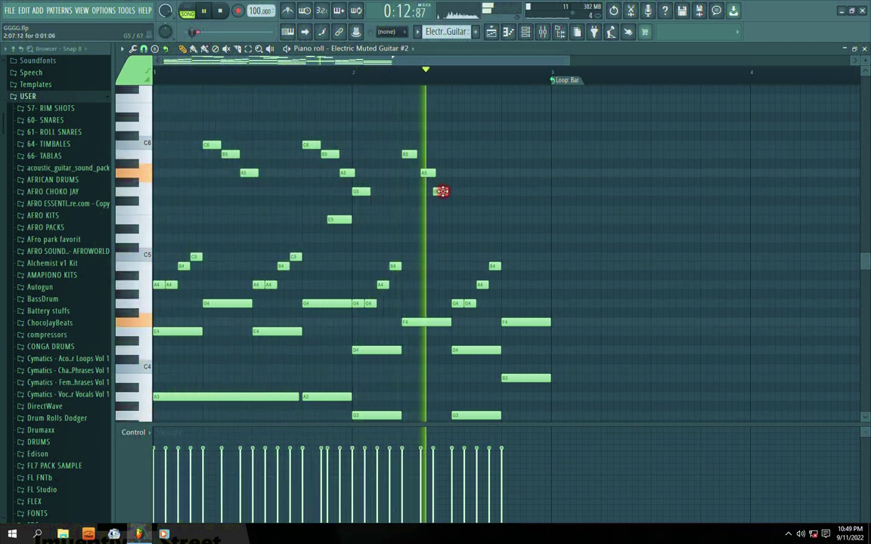
{"action": "key", "text": "space"}
Add three short E5 notes across beat 4 of bar 2 and play the loop
{"action": "left_click", "coordinate": [492, 213]}
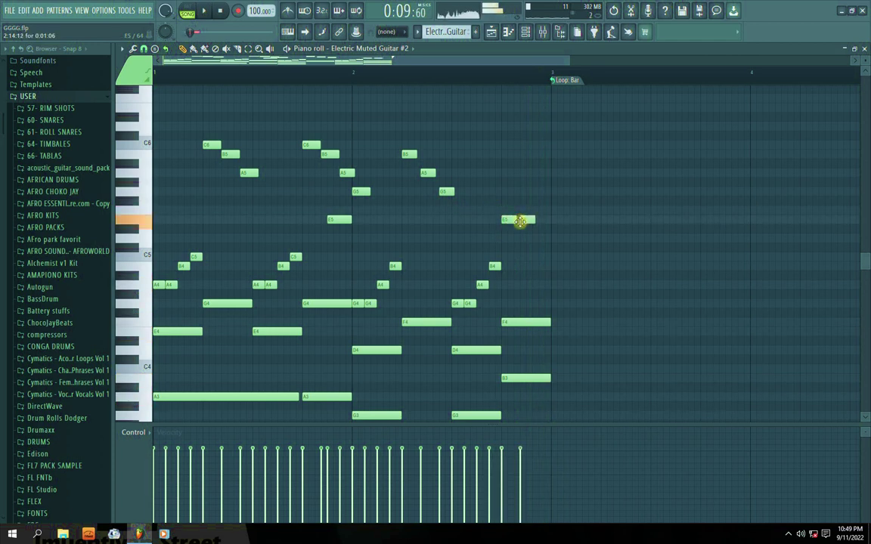
{"action": "key", "text": "space"}
{"action": "left_click", "coordinate": [536, 219]}
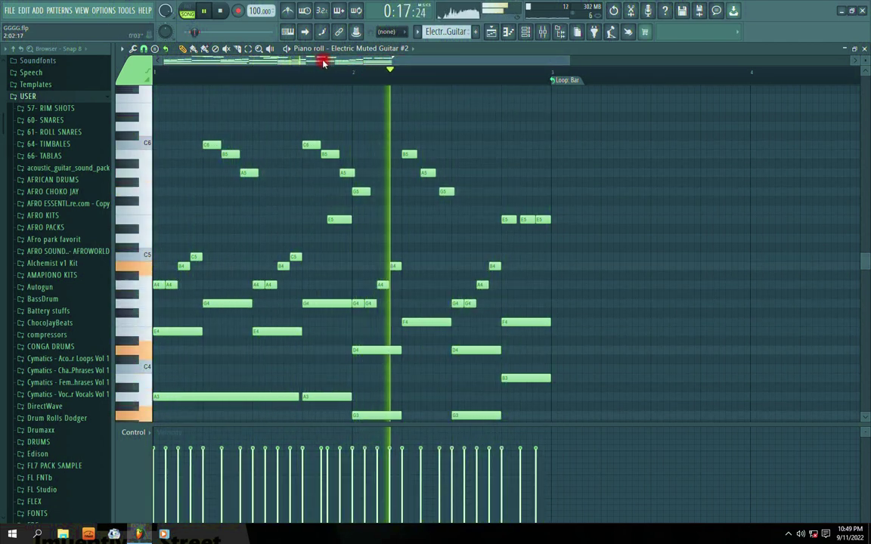
Add a short G5 note above the second E5 on beat 4 of bar 2, and stop playback
{"action": "left_click", "coordinate": [522, 181]}
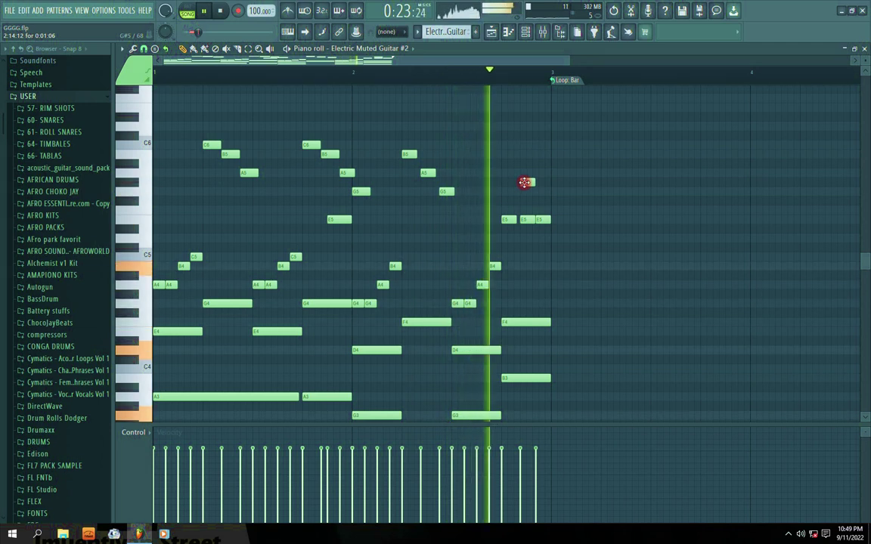
{"action": "left_click_drag", "start_coordinate": [525, 183], "coordinate": [527, 197]}
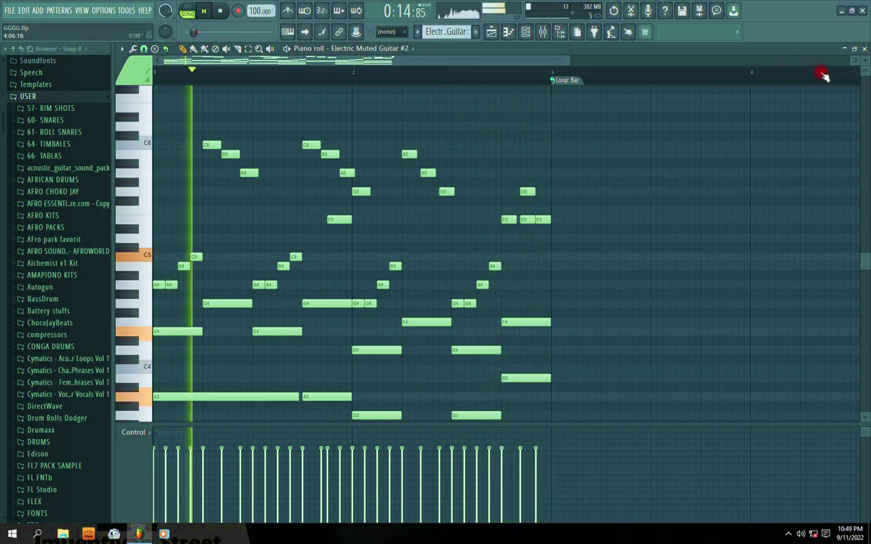
{"action": "key", "text": "space"}
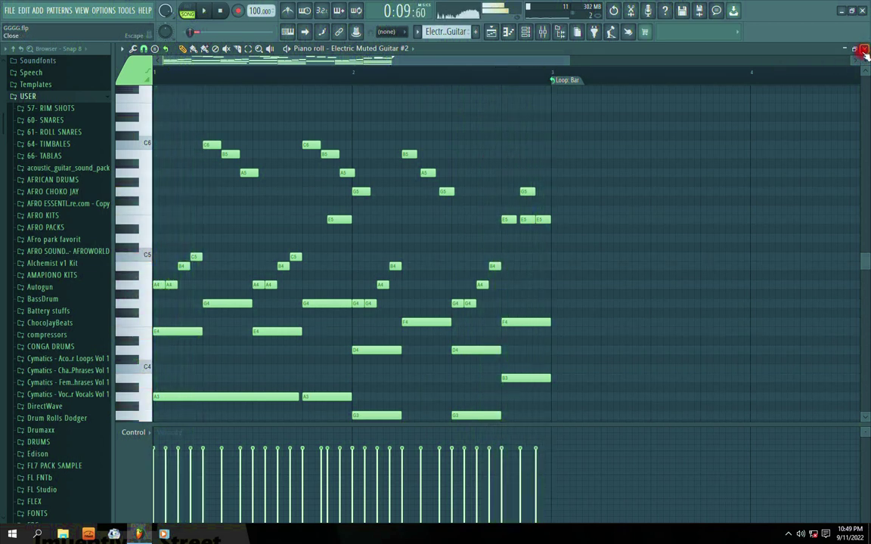
Close the piano roll, then unmaximize the playlist and place it beside the channel rack while playing the selected bars
{"action": "left_click", "coordinate": [789, 536]}
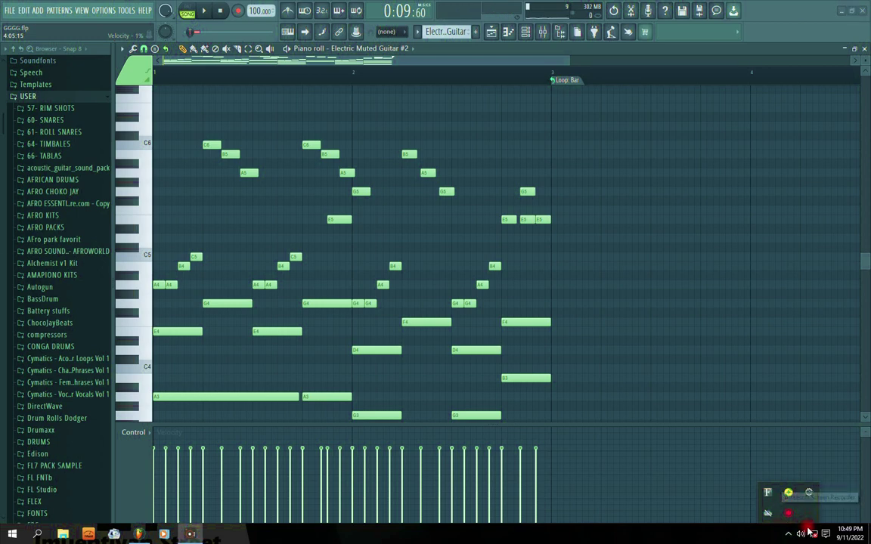
{"action": "left_click", "coordinate": [863, 50]}
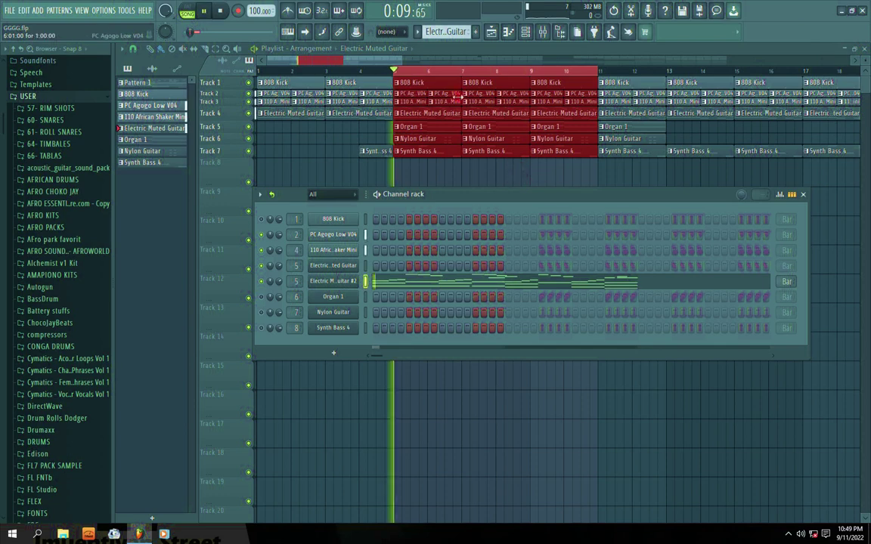
{"action": "double_click", "coordinate": [537, 50]}
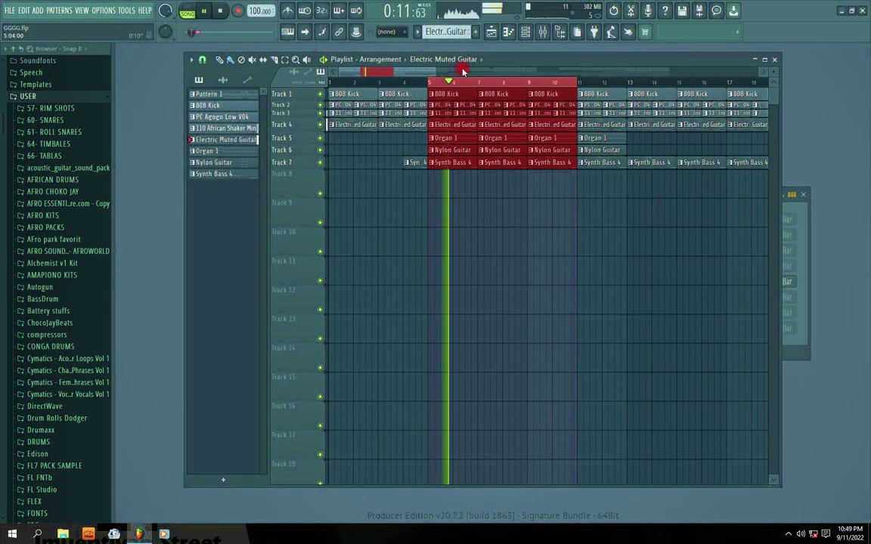
{"action": "left_click_drag", "start_coordinate": [494, 58], "coordinate": [735, 67]}
{"action": "left_click", "coordinate": [404, 195]}
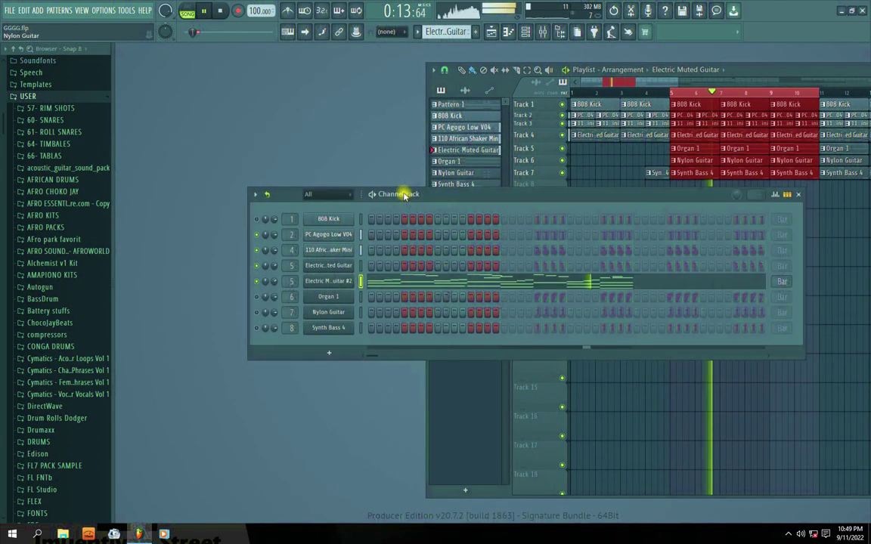
{"action": "left_click_drag", "start_coordinate": [405, 195], "coordinate": [432, 220]}
{"action": "left_click_drag", "start_coordinate": [769, 75], "coordinate": [744, 70]}
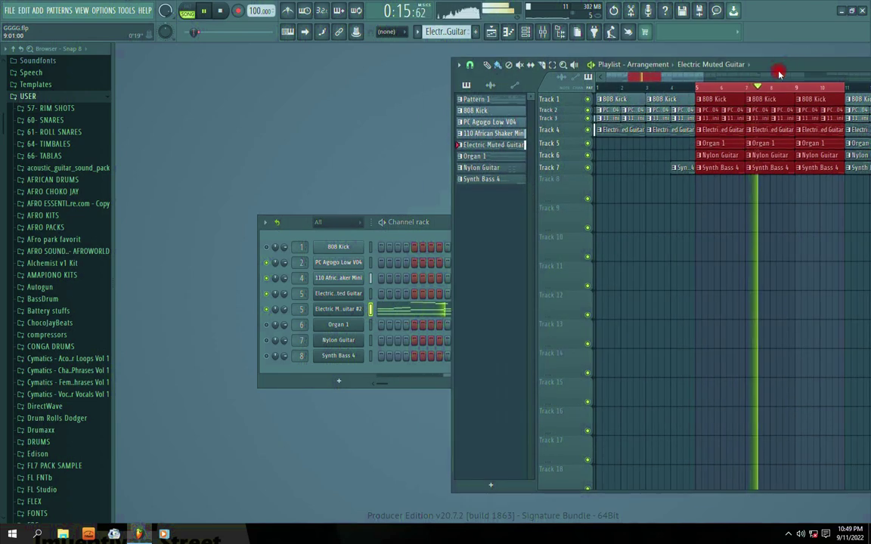
{"action": "left_click_drag", "start_coordinate": [431, 223], "coordinate": [421, 213]}
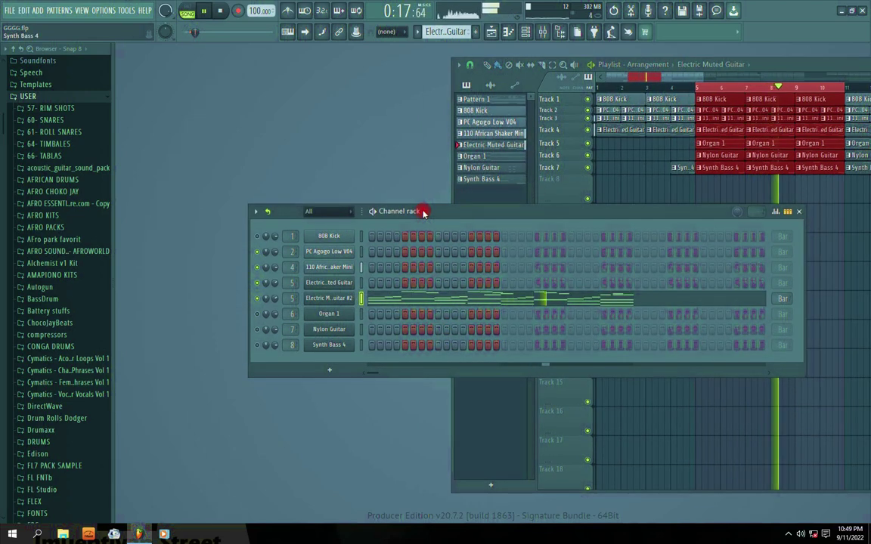
{"action": "key", "text": "space"}
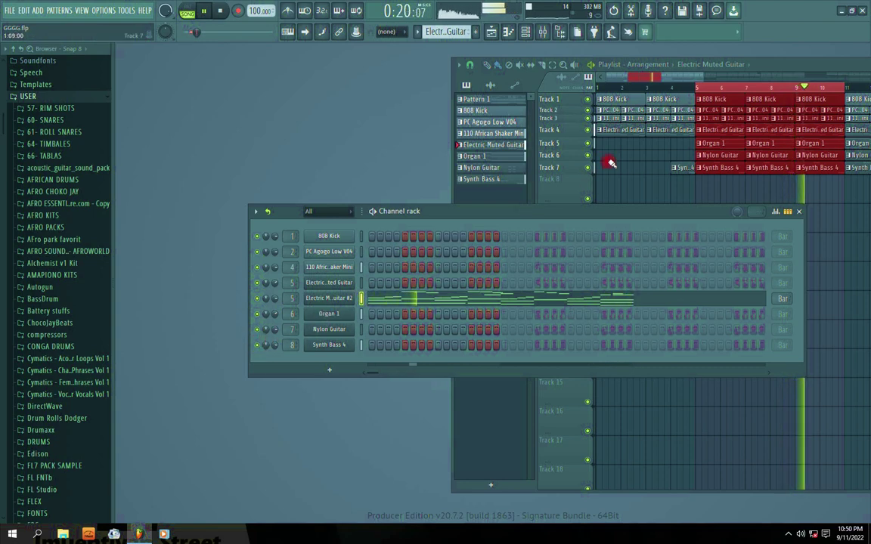
{"action": "left_click_drag", "start_coordinate": [507, 211], "coordinate": [474, 213]}
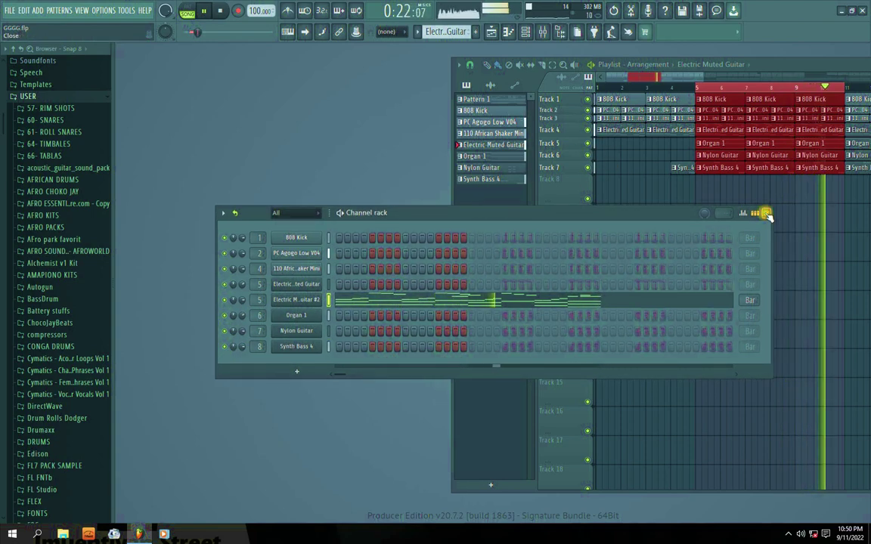
Close the channel rack, clear the playlist's bar selection and maximize the playlist
{"action": "left_click", "coordinate": [766, 214]}
{"action": "scroll", "coordinate": [703, 97], "scroll_direction": "down", "scroll_amount": 3}
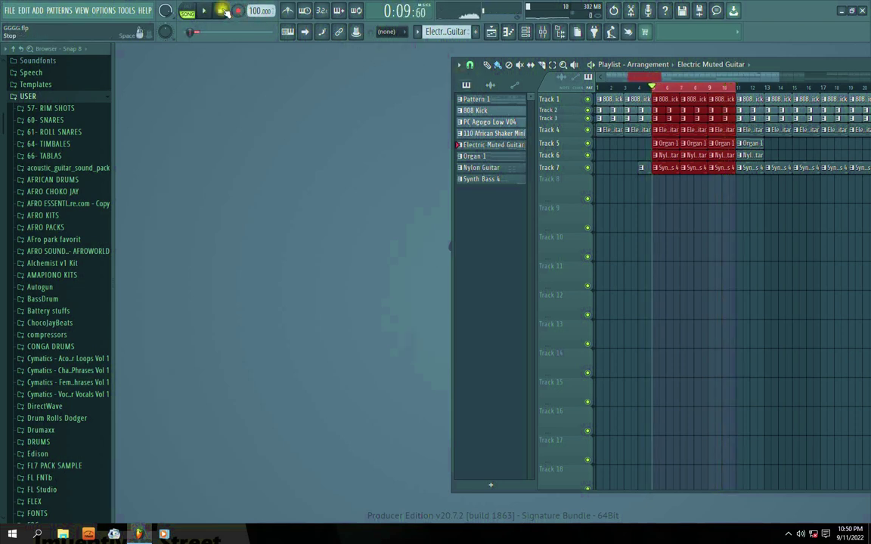
{"action": "left_click", "coordinate": [717, 81]}
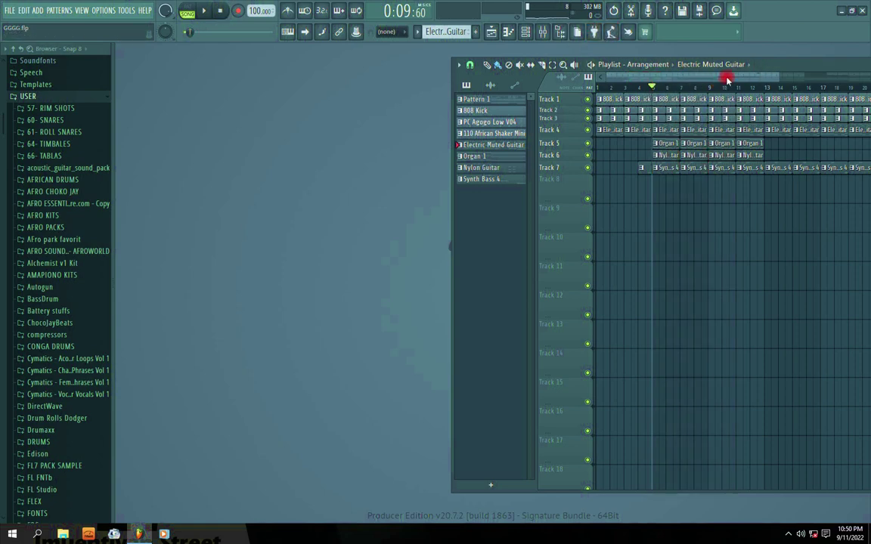
{"action": "double_click", "coordinate": [797, 64]}
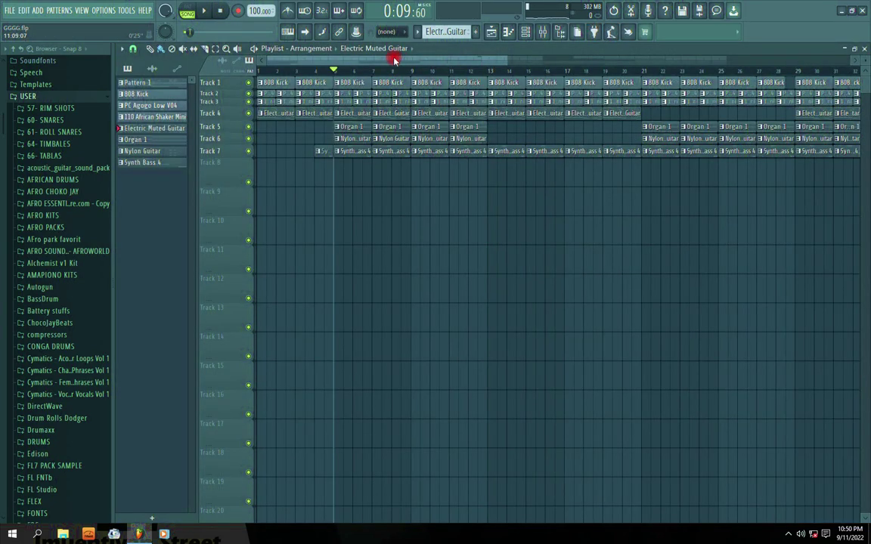
Play the song from the start and view the Electric Muted Guitar #2 pattern in the piano roll, closing it again
{"action": "key", "text": "space"}
{"action": "double_click", "coordinate": [275, 115]}
{"action": "key", "text": "space"}
{"action": "key", "text": "space"}
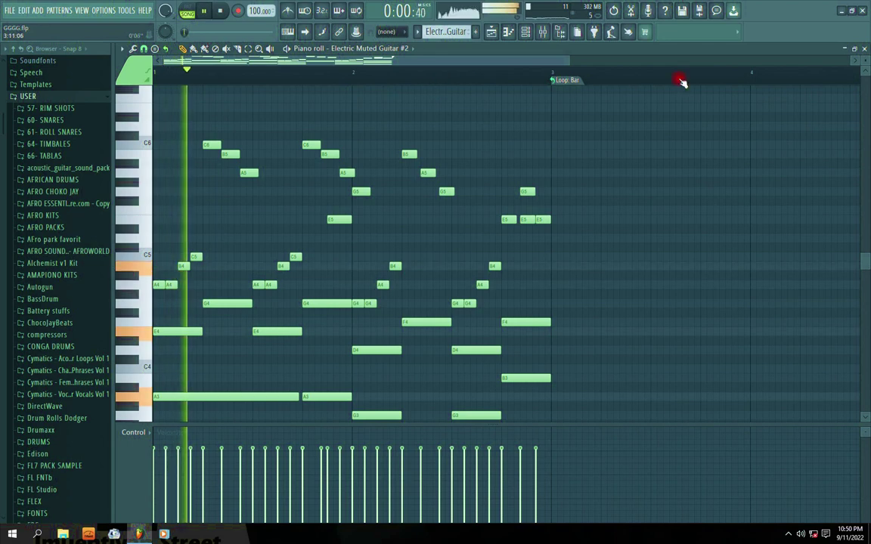
{"action": "left_click", "coordinate": [865, 49]}
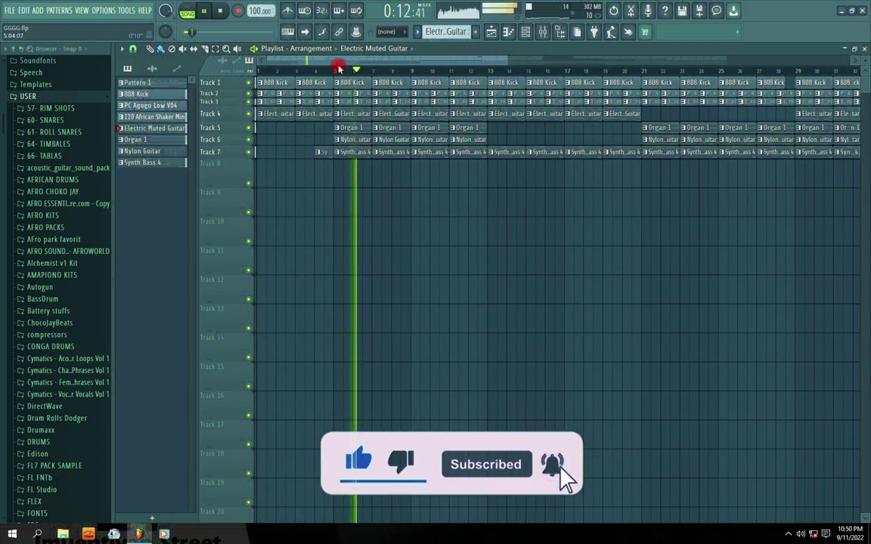
Examine the notes of the Organ 1 and Synth Bass 4 patterns in the piano roll during playback
{"action": "left_click", "coordinate": [357, 128]}
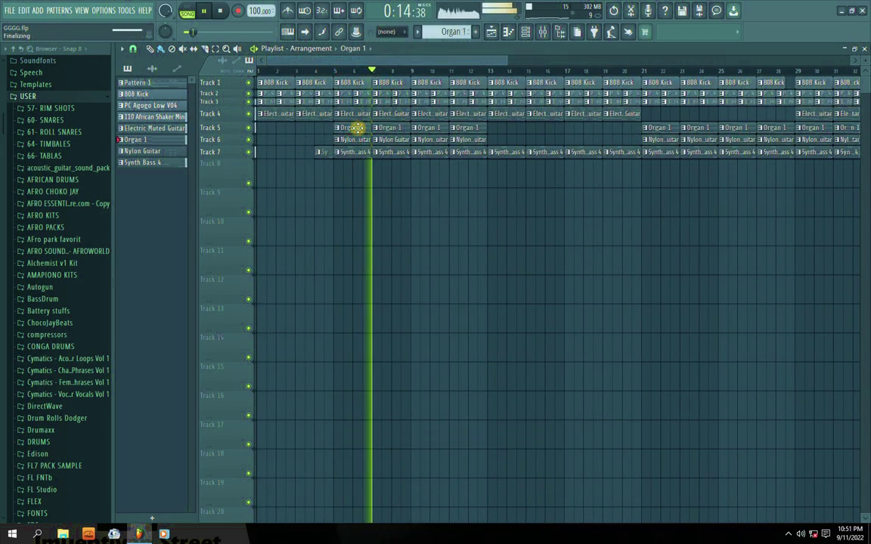
{"action": "double_click", "coordinate": [356, 128]}
{"action": "left_click_drag", "start_coordinate": [428, 60], "coordinate": [116, 74]}
{"action": "left_click", "coordinate": [864, 50]}
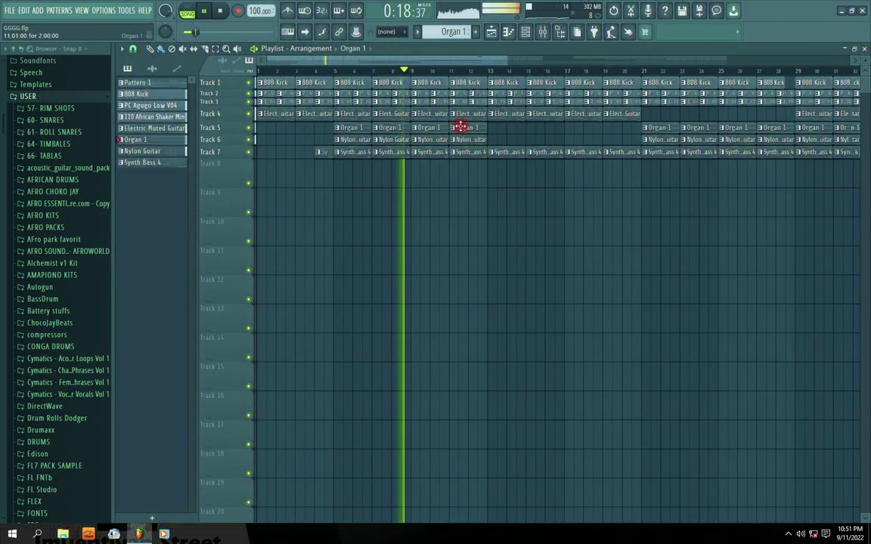
{"action": "double_click", "coordinate": [428, 152]}
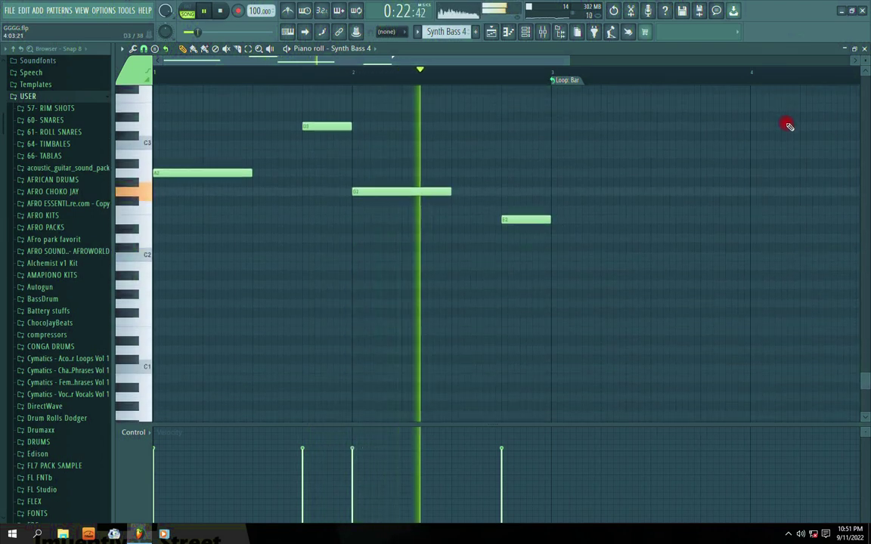
{"action": "left_click", "coordinate": [864, 49]}
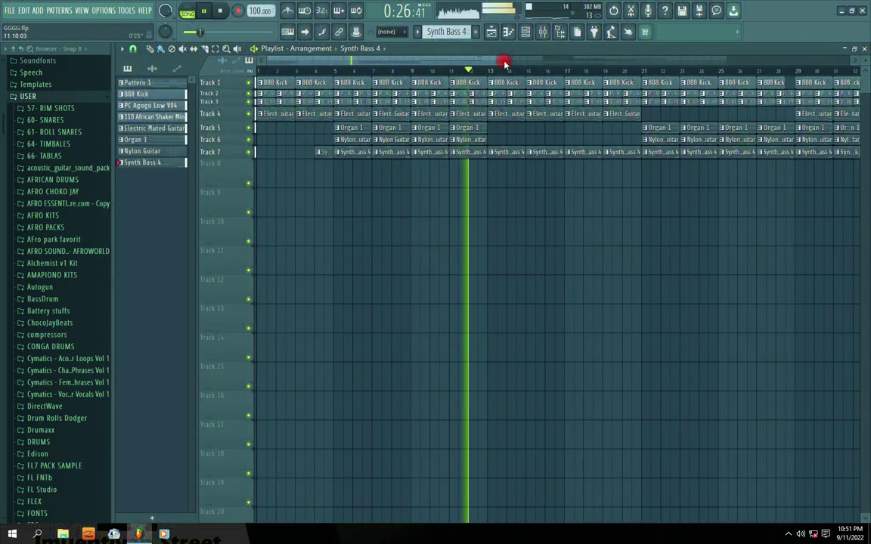
Examine the full song arrangement on tracks 1 to 7 of the playlist while it plays
{"action": "left_click_drag", "start_coordinate": [505, 60], "coordinate": [639, 60]}
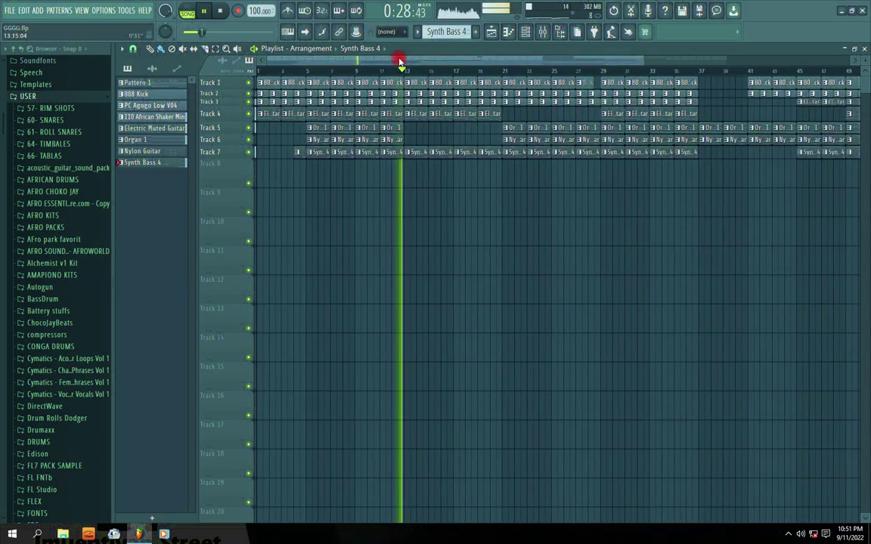
{"action": "left_click_drag", "start_coordinate": [399, 60], "coordinate": [462, 61]}
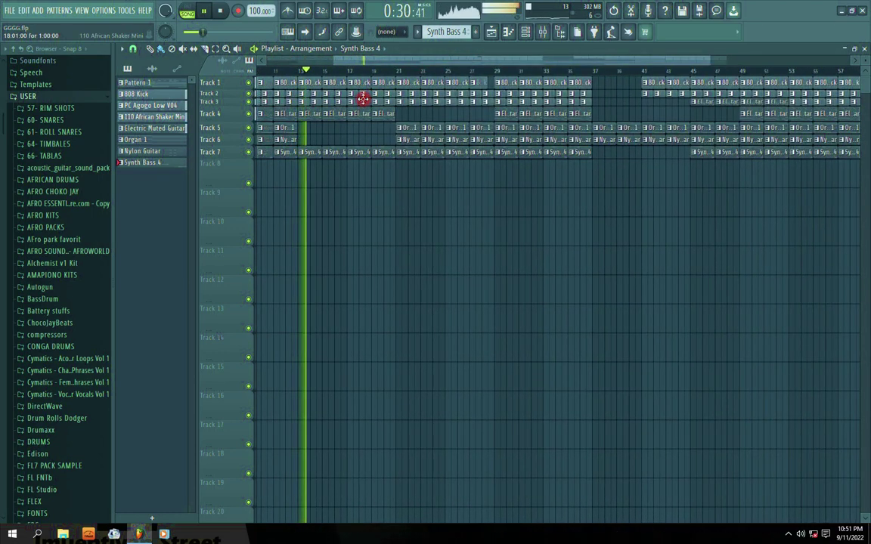
{"action": "left_click_drag", "start_coordinate": [396, 61], "coordinate": [371, 62]}
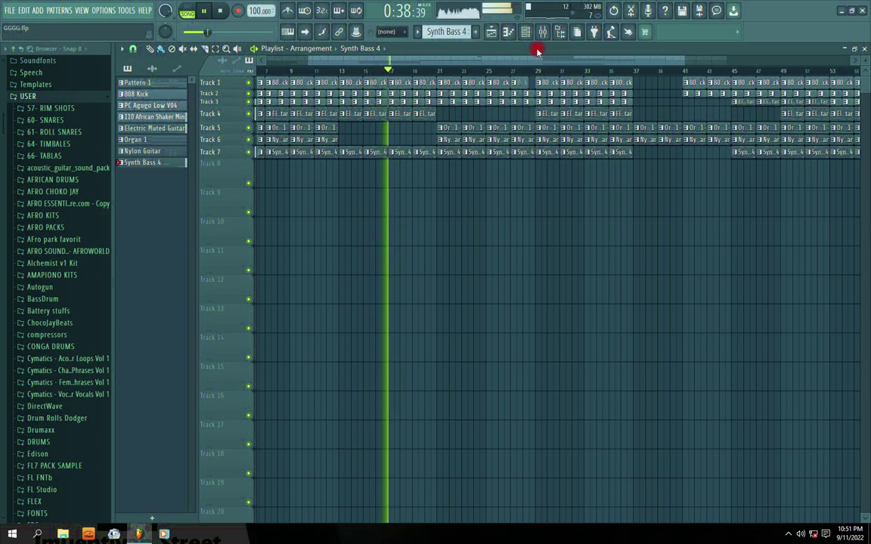
{"action": "scroll", "coordinate": [509, 137], "scroll_direction": "down", "scroll_amount": 3}
{"action": "scroll", "coordinate": [508, 125], "scroll_direction": "up", "scroll_amount": 4}
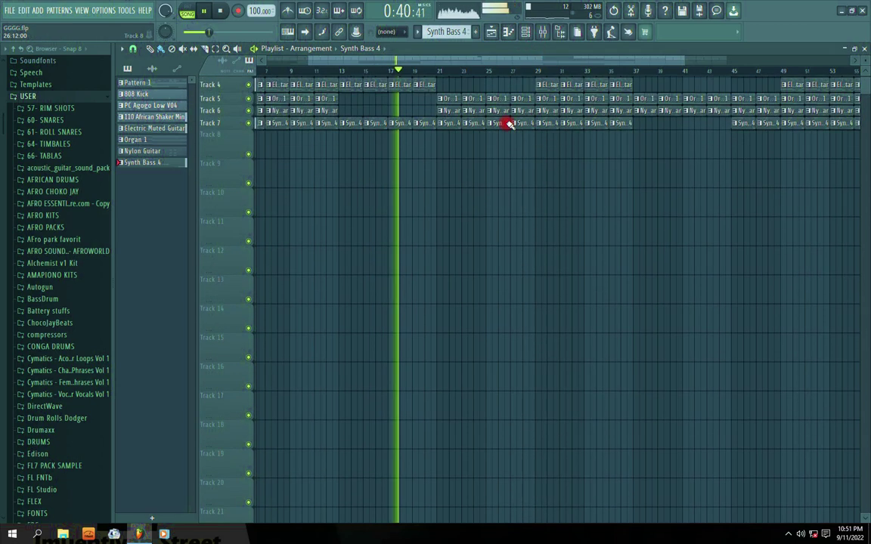
{"action": "left_click_drag", "start_coordinate": [507, 59], "coordinate": [389, 58]}
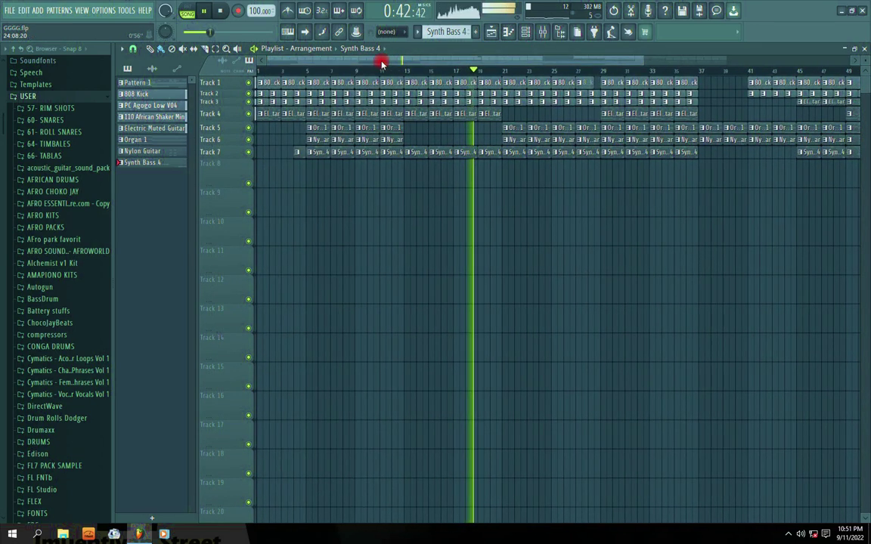
{"action": "left_click_drag", "start_coordinate": [643, 62], "coordinate": [807, 60]}
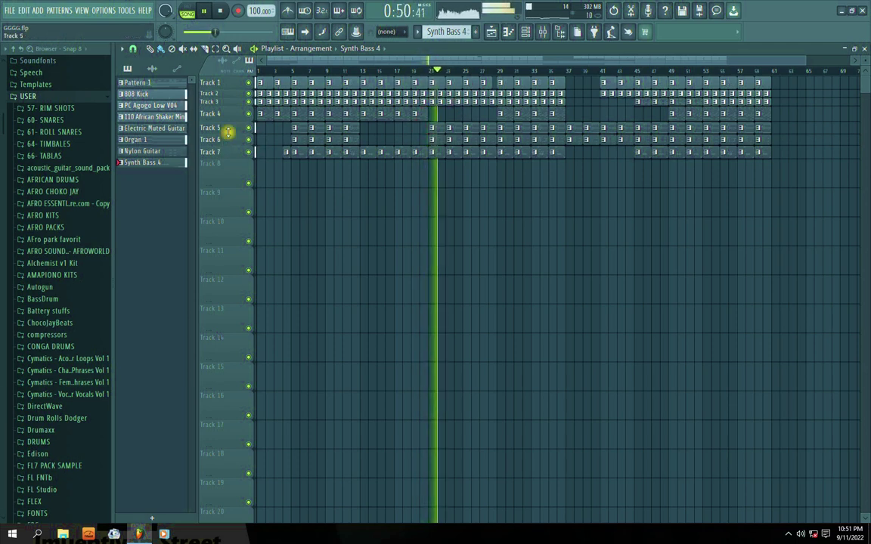
Enlarge Track 5 in the playlist, stop playback and restore the playlist window from its maximized size
{"action": "left_click_drag", "start_coordinate": [228, 134], "coordinate": [229, 161]}
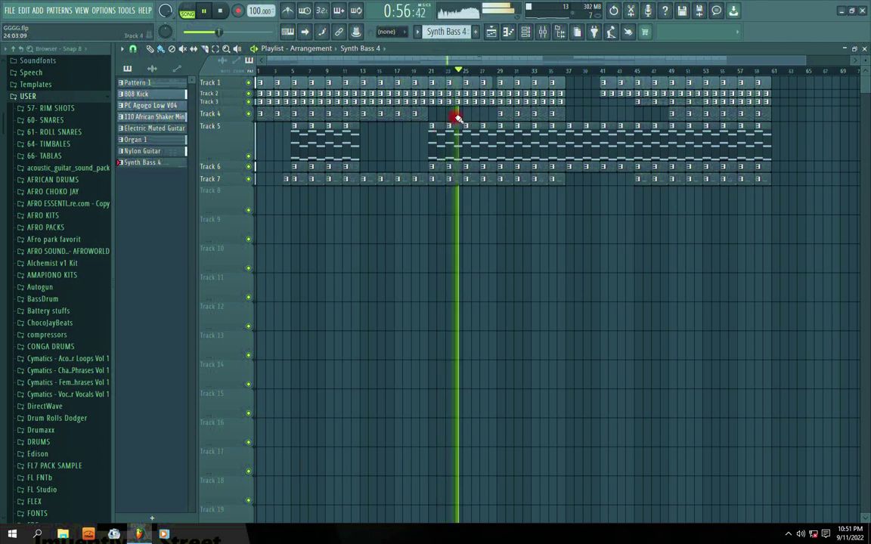
{"action": "key", "text": "space"}
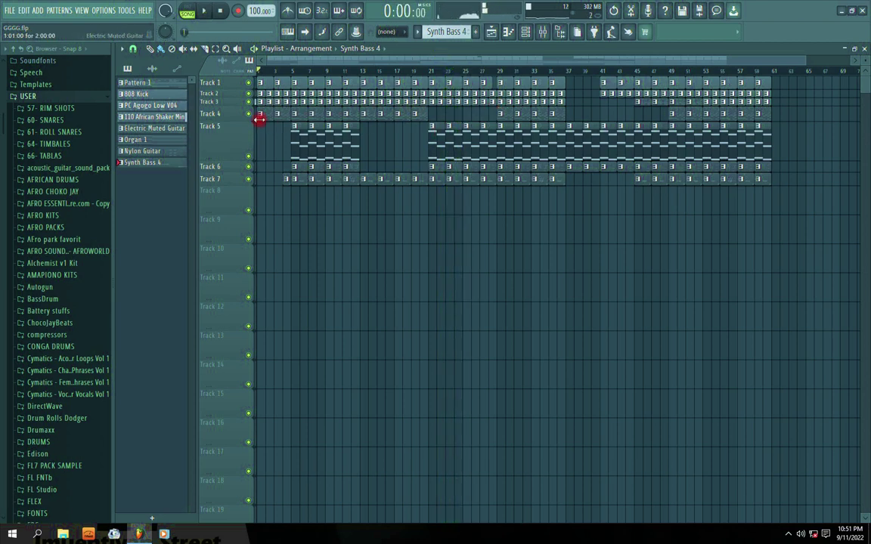
{"action": "double_click", "coordinate": [392, 50]}
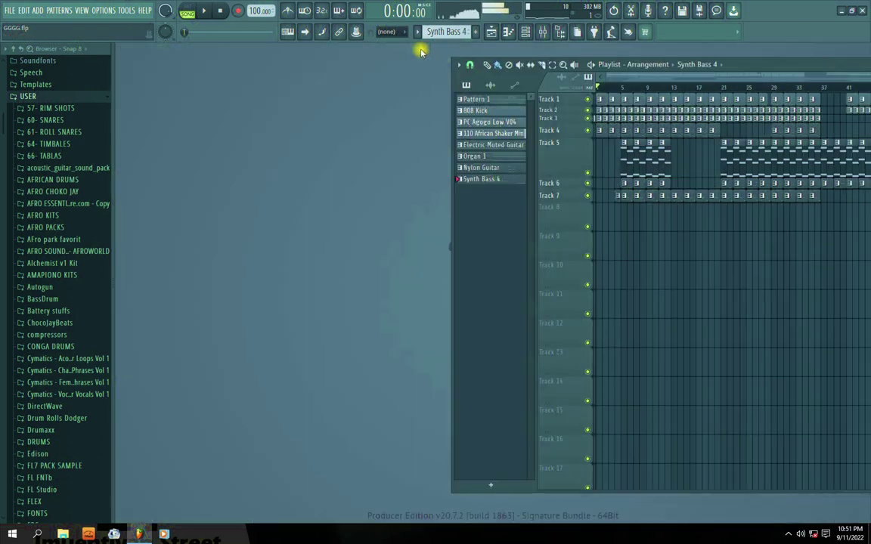
Delete the high answering notes from the Electric Muted Guitar #2 pattern, keeping the closing G5 of bar 2, and play the pattern
{"action": "double_click", "coordinate": [601, 136]}
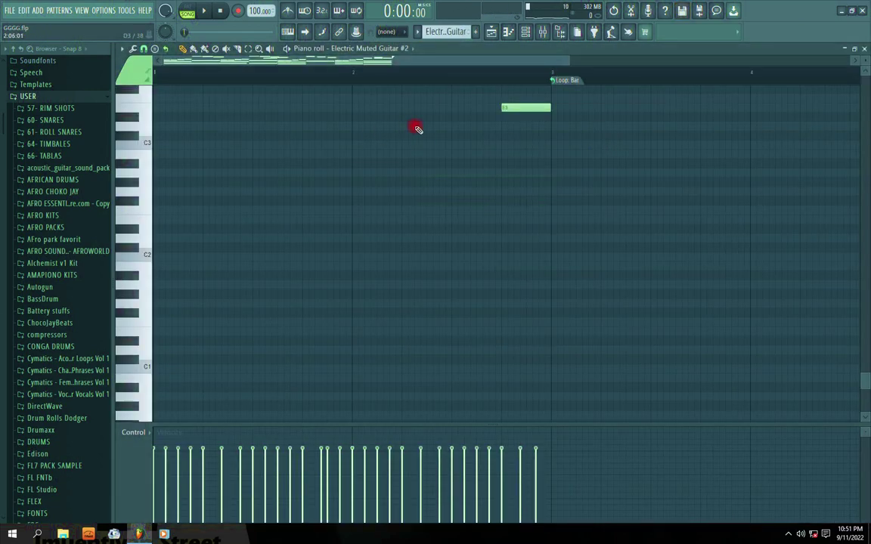
{"action": "key", "text": "space"}
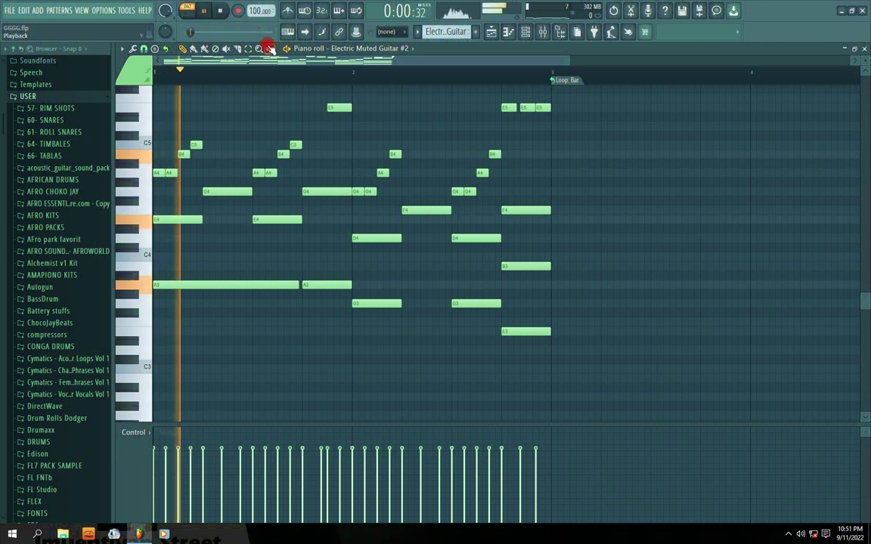
{"action": "scroll", "coordinate": [278, 90], "scroll_direction": "up", "scroll_amount": 3}
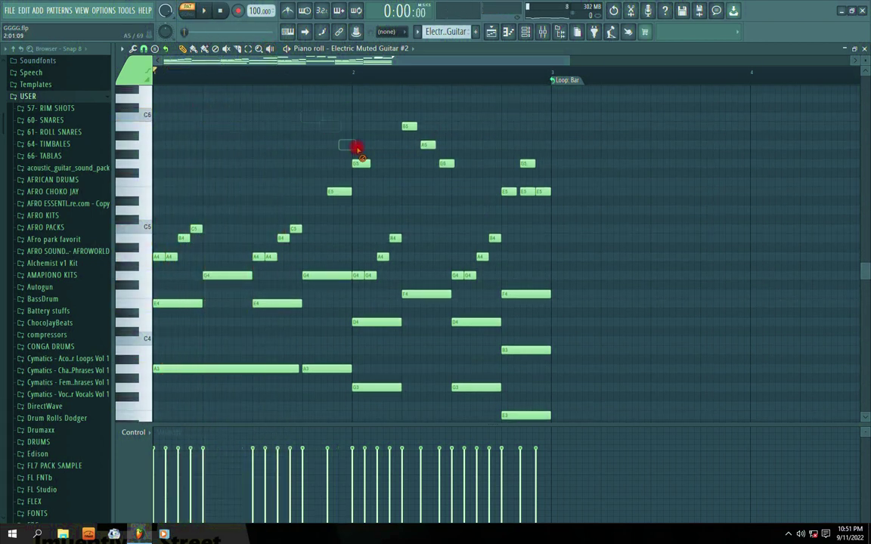
{"action": "key", "text": "space"}
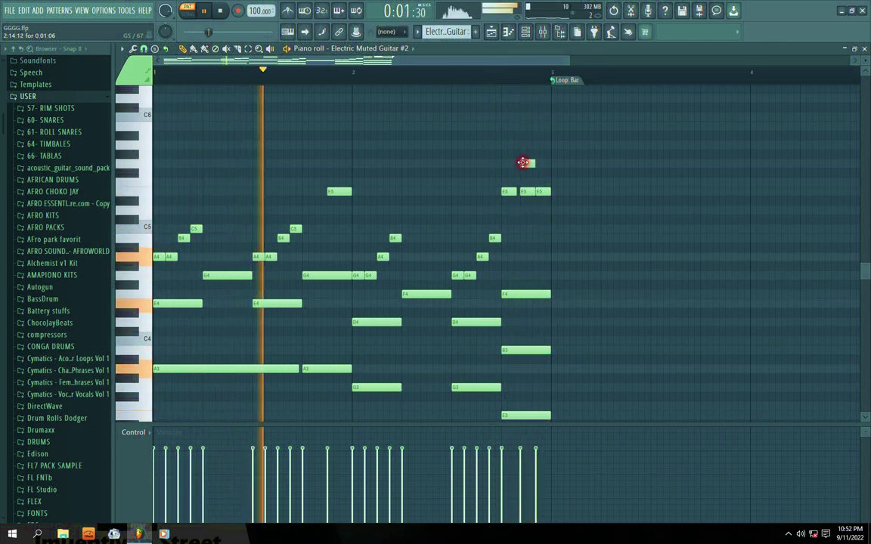
{"action": "scroll", "coordinate": [370, 150], "scroll_direction": "down", "scroll_amount": 2}
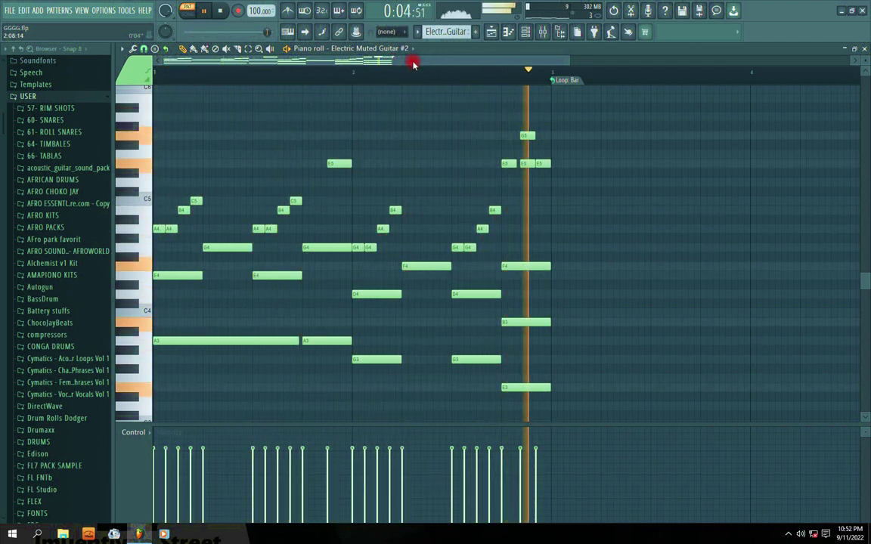
Play the song from the start in song mode and follow the arrangement in the maximized playlist
{"action": "key", "text": "space"}
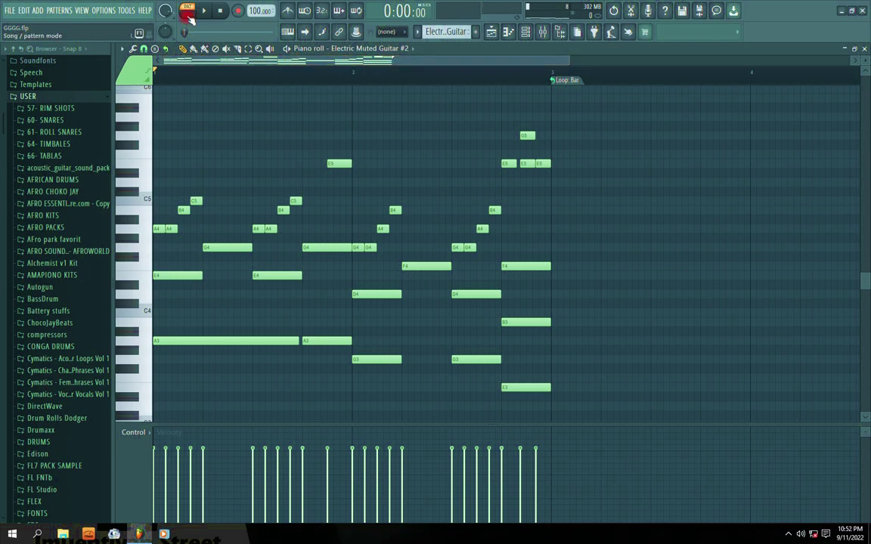
{"action": "key", "text": "space"}
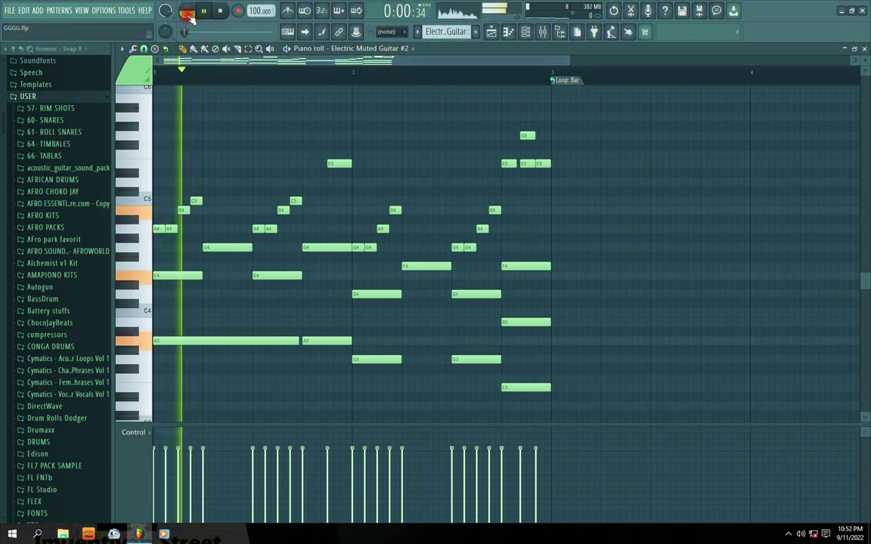
{"action": "left_click", "coordinate": [490, 33]}
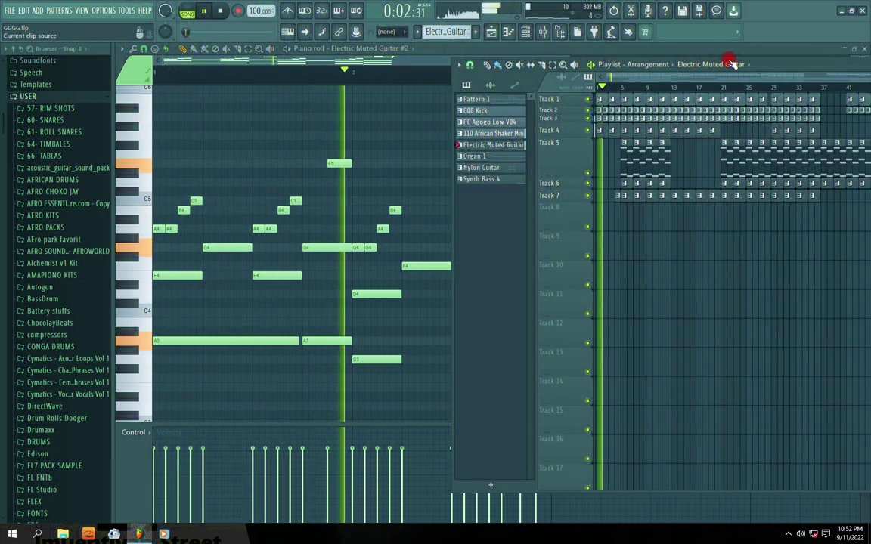
{"action": "double_click", "coordinate": [776, 64]}
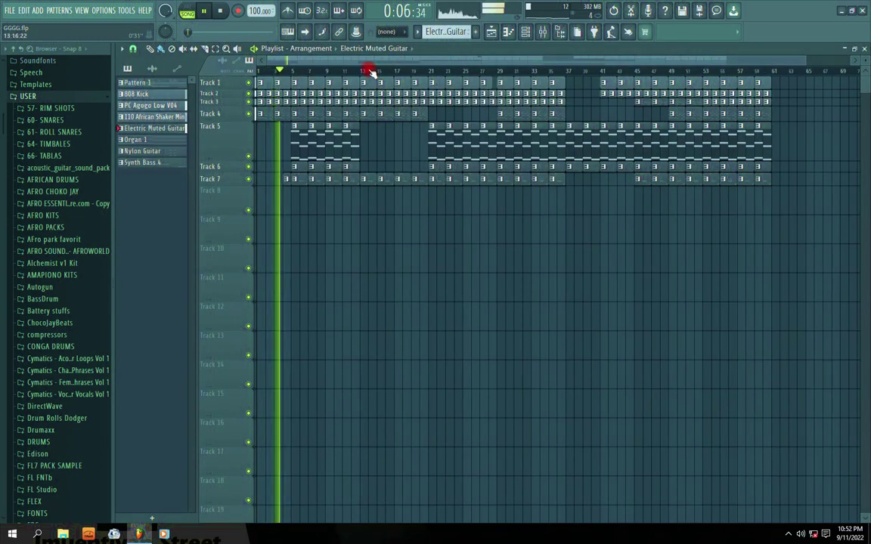
{"action": "left_click", "coordinate": [786, 535]}
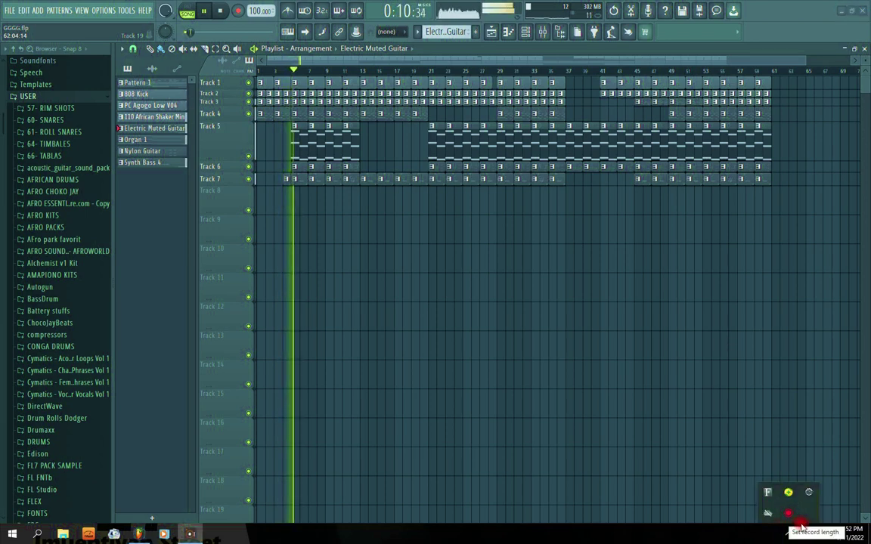
{"action": "left_click", "coordinate": [561, 527]}
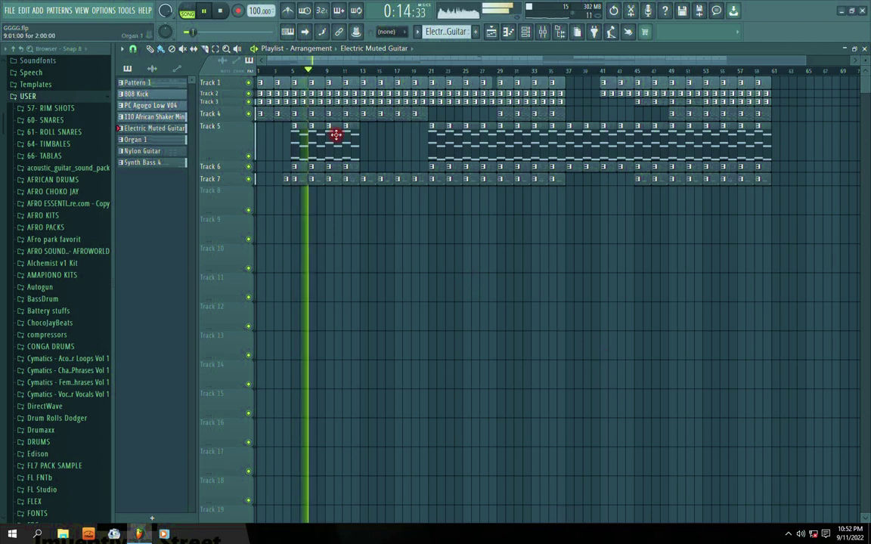
Reduce Track 5's height in the playlist and open the Nylon Guitar pattern in the piano roll at bar 1
{"action": "left_click_drag", "start_coordinate": [221, 157], "coordinate": [222, 130]}
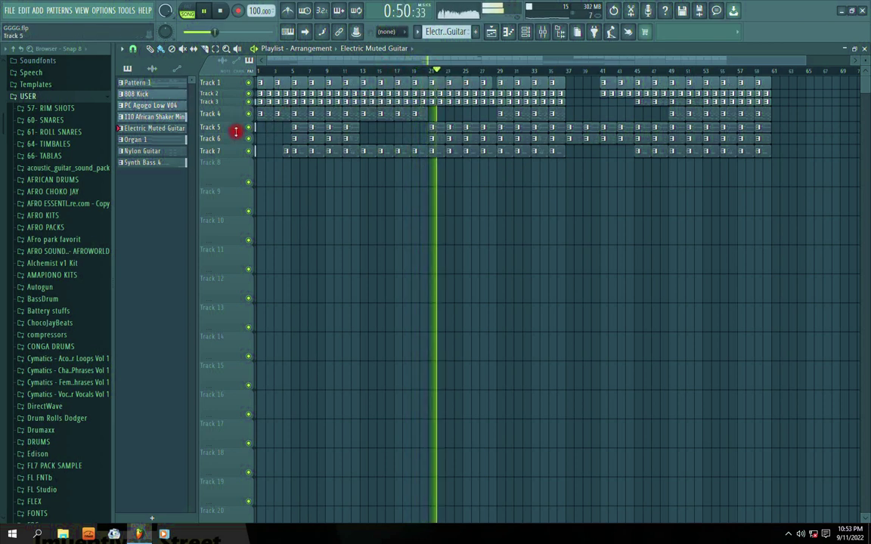
{"action": "left_click_drag", "start_coordinate": [236, 132], "coordinate": [236, 142]}
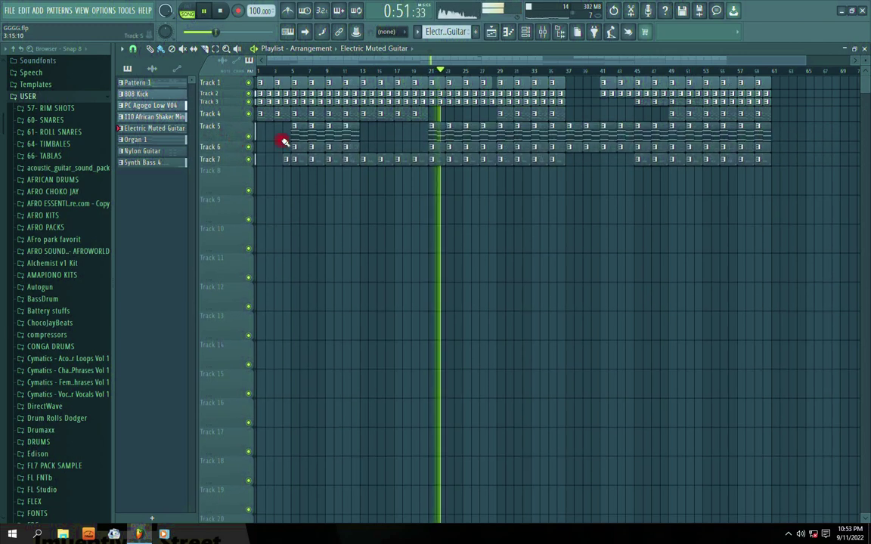
{"action": "double_click", "coordinate": [442, 145]}
{"action": "scroll", "coordinate": [402, 90], "scroll_direction": "up", "scroll_amount": 4}
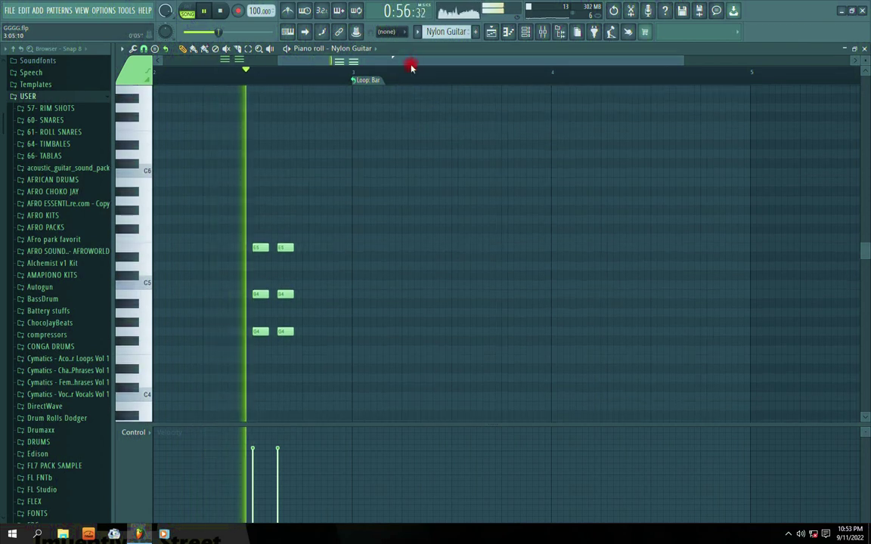
{"action": "left_click_drag", "start_coordinate": [409, 62], "coordinate": [159, 68]}
{"action": "scroll", "coordinate": [291, 176], "scroll_direction": "down", "scroll_amount": 1}
{"action": "scroll", "coordinate": [291, 162], "scroll_direction": "up", "scroll_amount": 1}
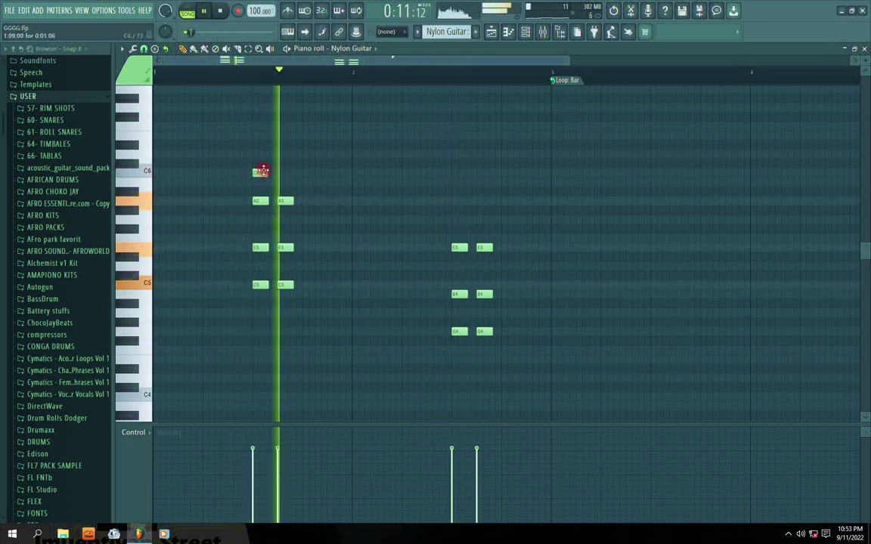
Add a C6 note above both bar 1 chords and a G5 note above both bar 2 chords
{"action": "key", "text": "space"}
{"action": "left_click", "coordinate": [280, 174]}
{"action": "key", "text": "space"}
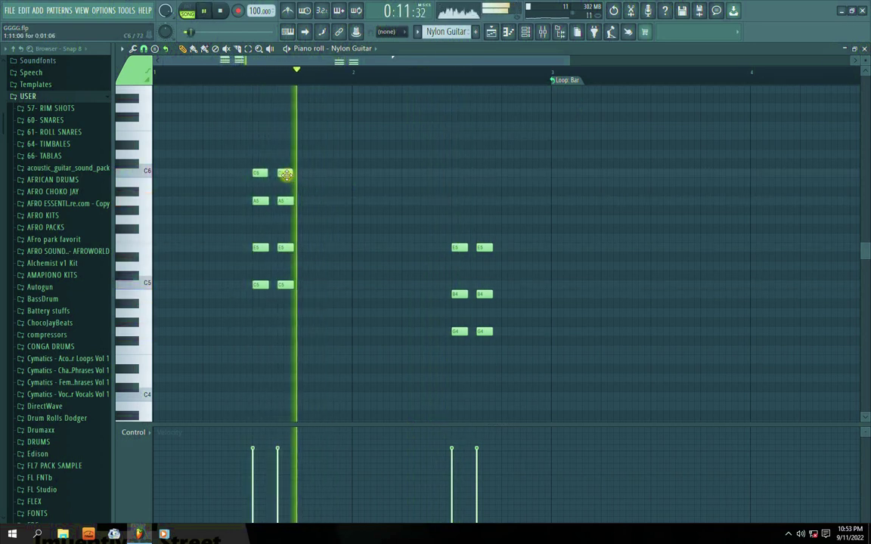
{"action": "left_click", "coordinate": [454, 220]}
{"action": "left_click", "coordinate": [479, 219]}
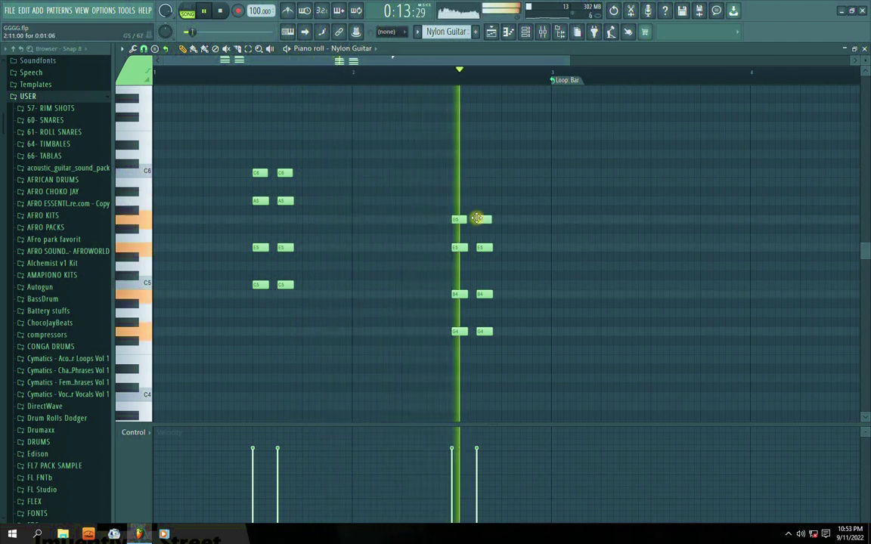
Lower the velocities of the added C6 and G5 notes slightly below the other chord notes, and stop playback
{"action": "left_click_drag", "start_coordinate": [306, 161], "coordinate": [248, 180]}
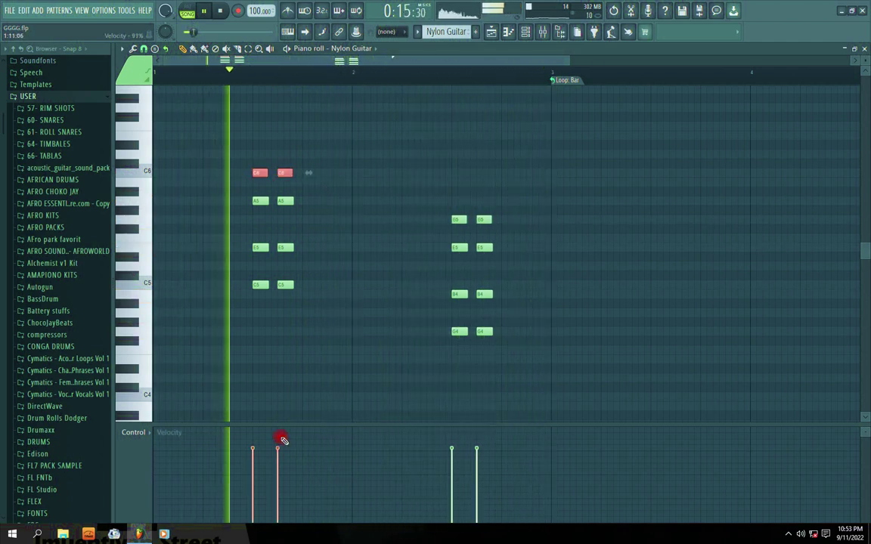
{"action": "left_click_drag", "start_coordinate": [251, 463], "coordinate": [279, 468]}
{"action": "left_click_drag", "start_coordinate": [450, 209], "coordinate": [495, 225]}
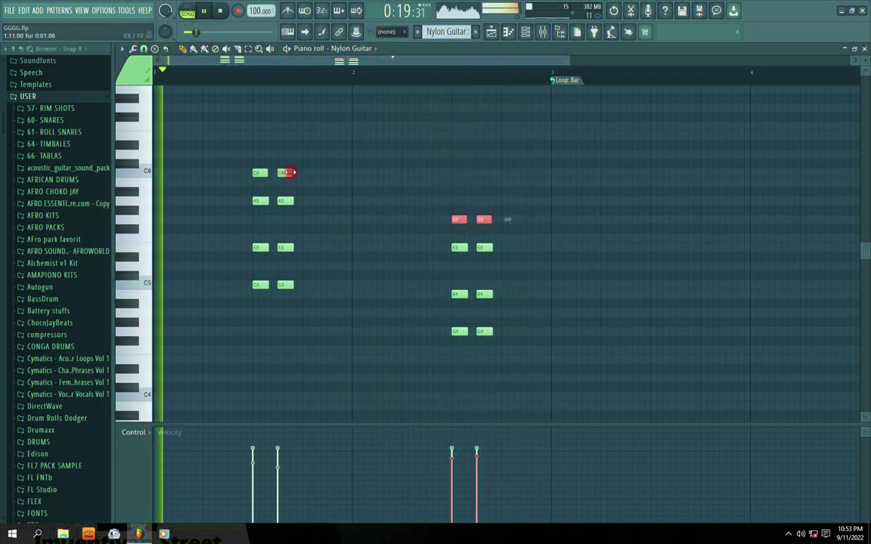
{"action": "left_click_drag", "start_coordinate": [291, 171], "coordinate": [262, 175]}
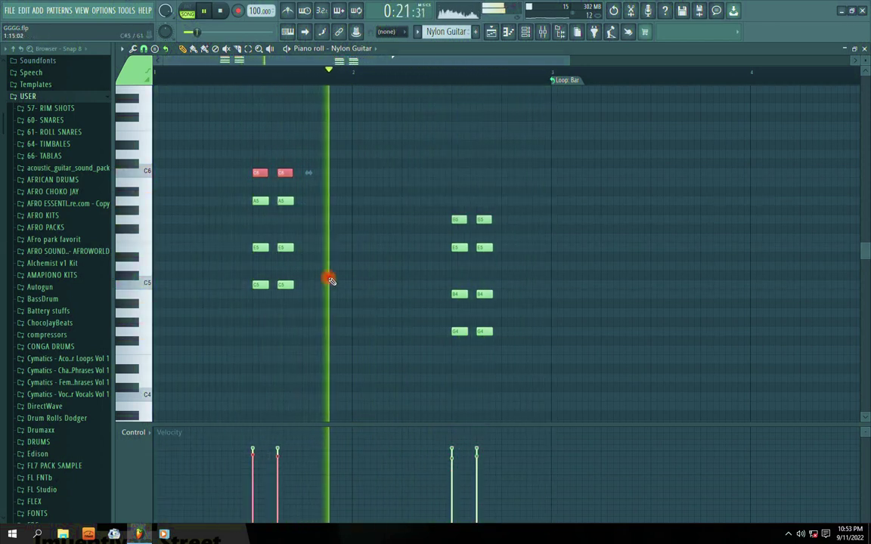
{"action": "key", "text": "space"}
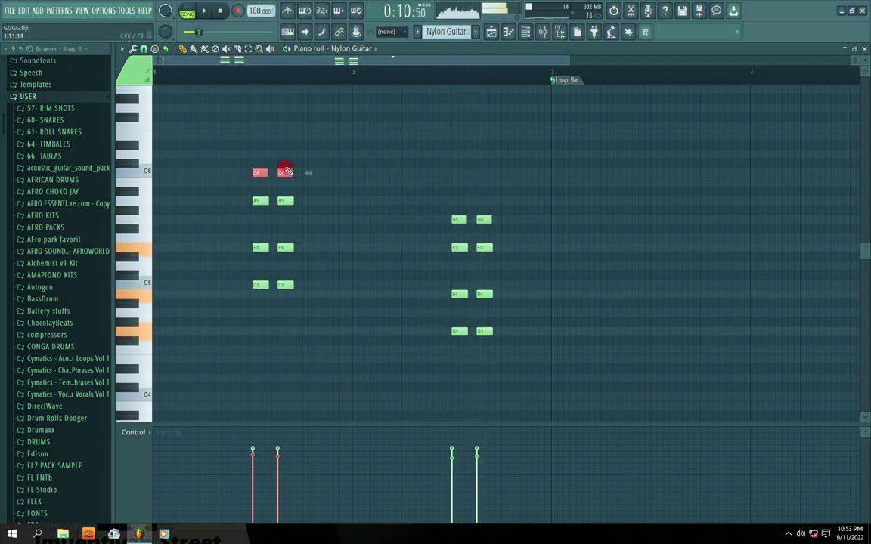
Add a lower-velocity B5 note above both bar 2 chords of the Nylon Guitar pattern and play the song
{"action": "double_click", "coordinate": [282, 173]}
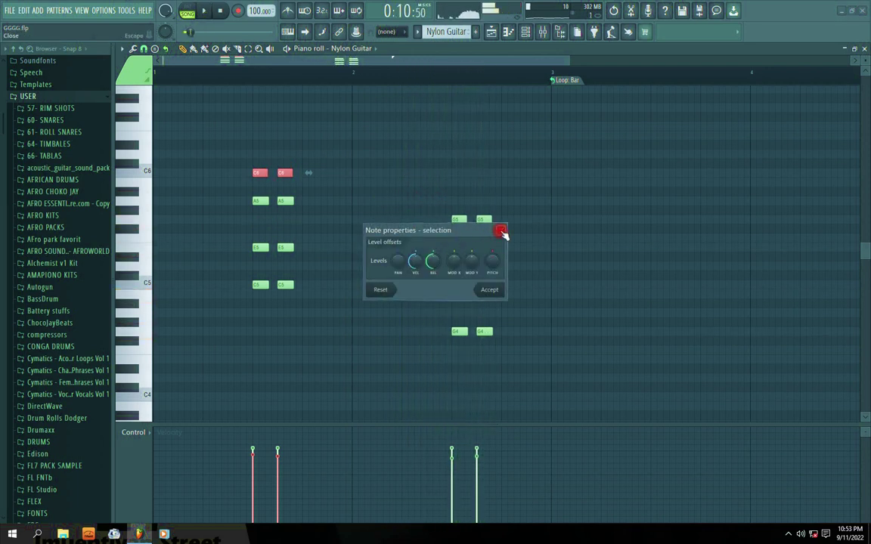
{"action": "left_click", "coordinate": [501, 230]}
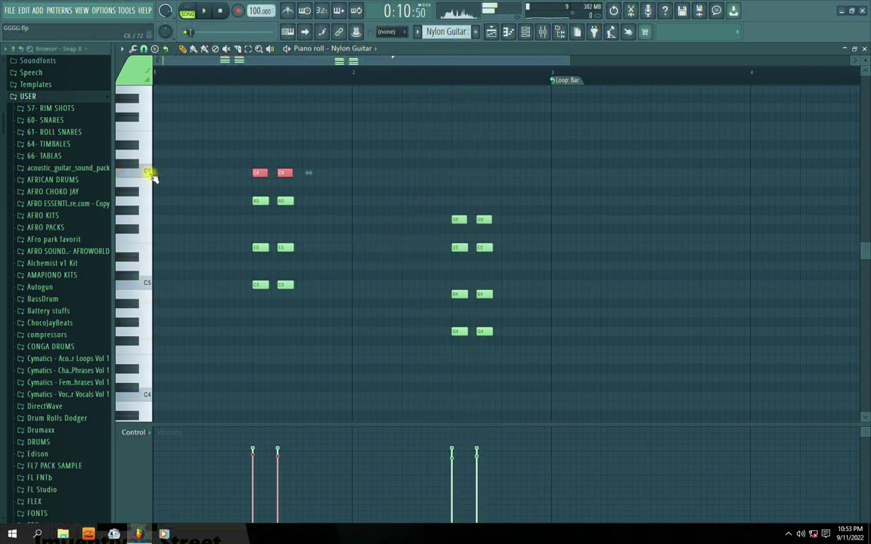
{"action": "mouse_move", "coordinate": [456, 184]}
{"action": "left_mouse_down"}
{"action": "mouse_move", "coordinate": [482, 186]}
{"action": "mouse_move", "coordinate": [453, 189]}
{"action": "left_mouse_up"}
{"action": "key", "text": "space"}
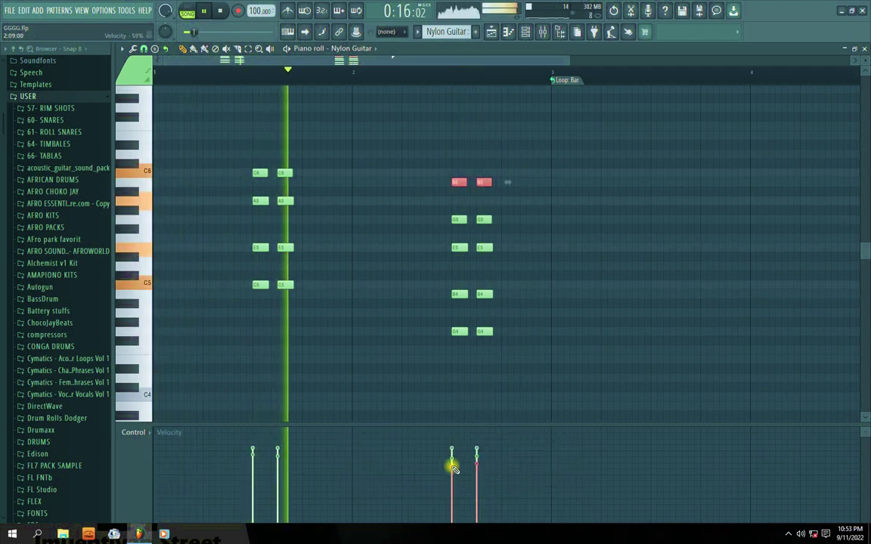
Close the piano roll, reduce Track 5's height in the playlist while the song plays, and stop playback
{"action": "left_click", "coordinate": [866, 50]}
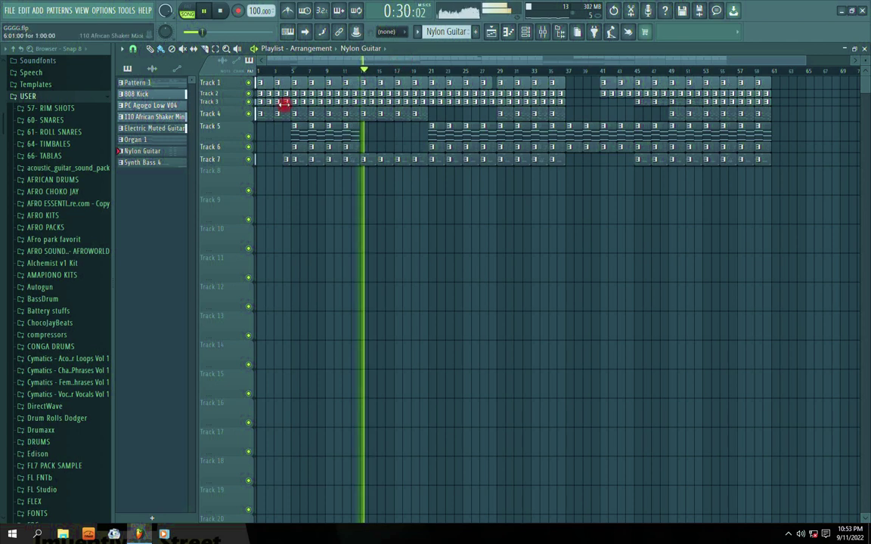
{"action": "mouse_move", "coordinate": [217, 141]}
{"action": "left_mouse_down"}
{"action": "mouse_move", "coordinate": [219, 132]}
{"action": "mouse_move", "coordinate": [223, 154]}
{"action": "left_mouse_up"}
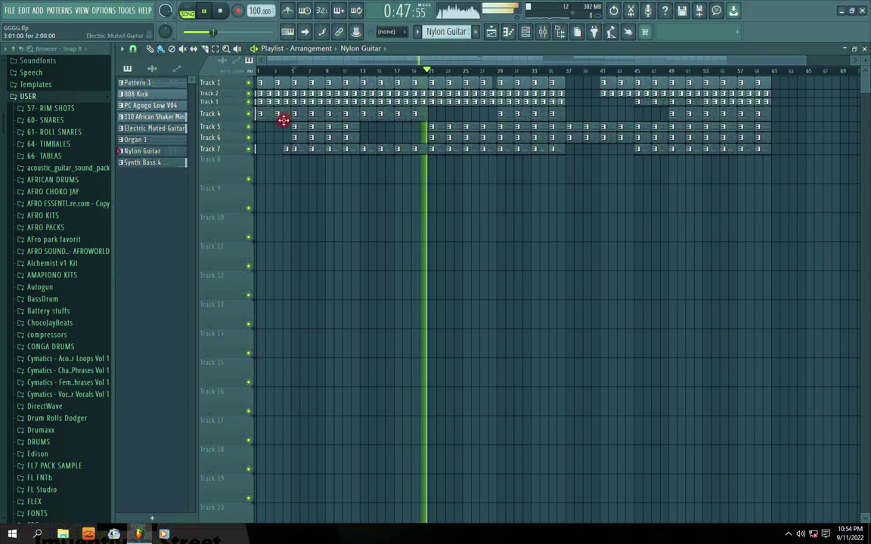
{"action": "key", "text": "space"}
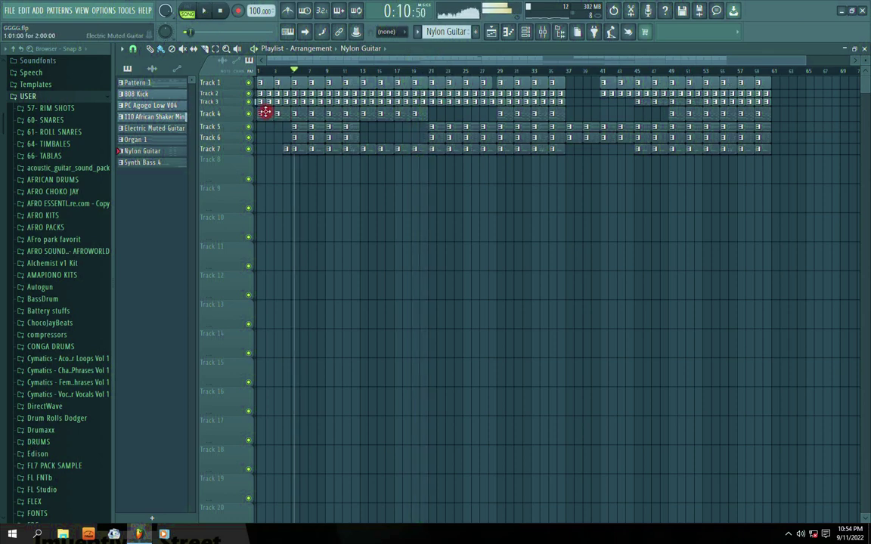
Open the Electric Muted Guitar #2 pattern in the piano roll and play it in pattern mode
{"action": "double_click", "coordinate": [265, 112]}
{"action": "scroll", "coordinate": [455, 140], "scroll_direction": "down", "scroll_amount": 3}
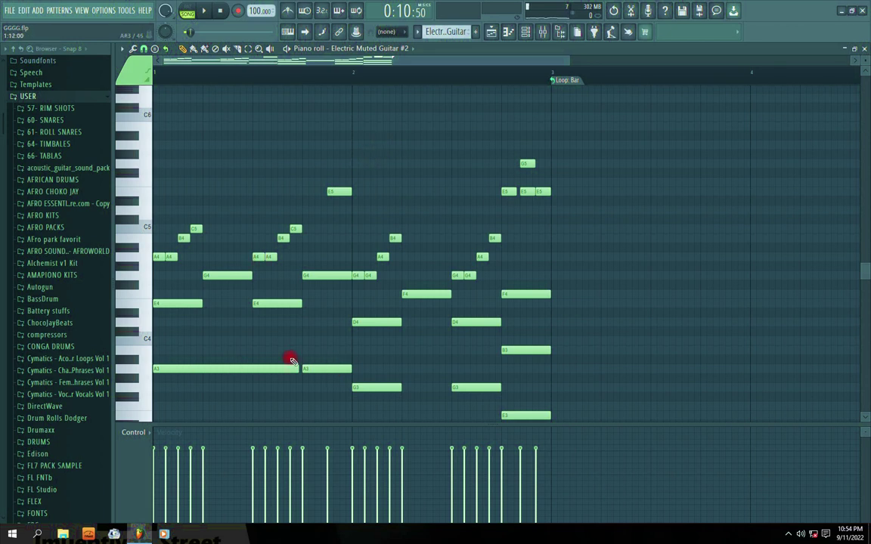
{"action": "key", "text": "space"}
{"action": "key", "text": "l"}
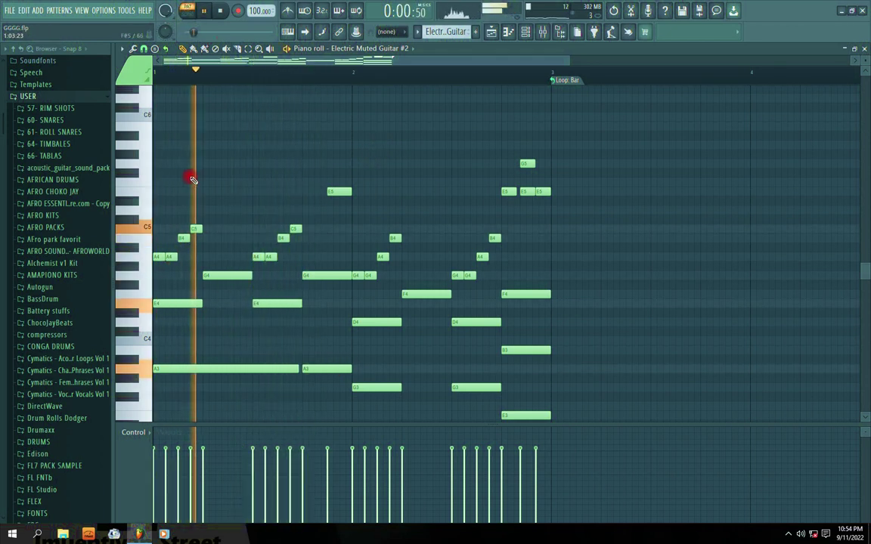
Delete the two long G4 notes in bar 1 and both F4 notes in bar 2, and shorten the first A3 note to two beats
{"action": "right_click", "coordinate": [220, 276]}
{"action": "right_click", "coordinate": [316, 277]}
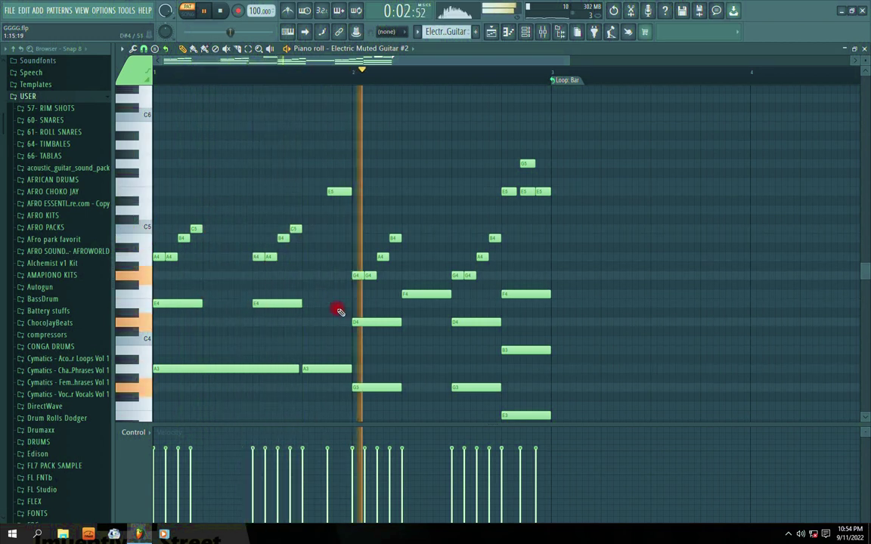
{"action": "right_click", "coordinate": [418, 296]}
{"action": "right_click", "coordinate": [523, 294]}
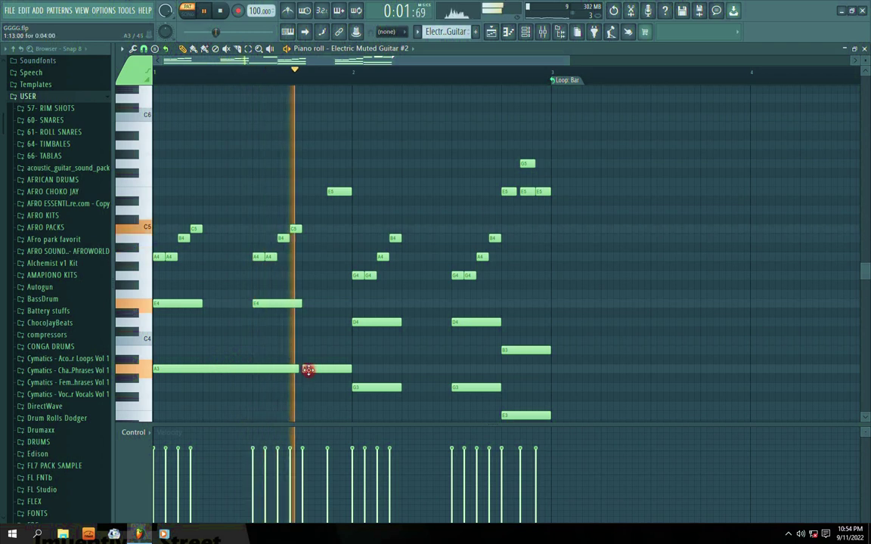
{"action": "left_click_drag", "start_coordinate": [299, 370], "coordinate": [252, 370]}
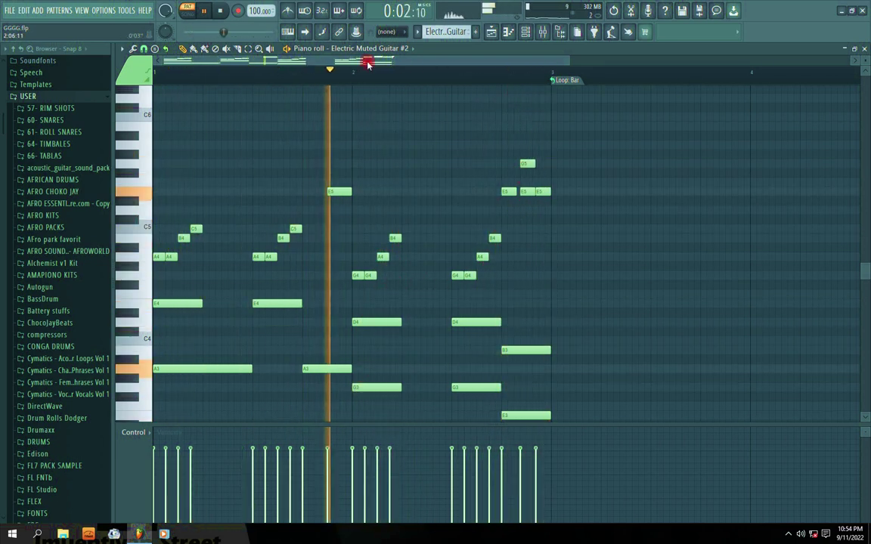
Listen to the edited Electric Muted Guitar #2 pattern, stop playback, and close the piano roll
{"action": "left_click_drag", "start_coordinate": [195, 61], "coordinate": [198, 71]}
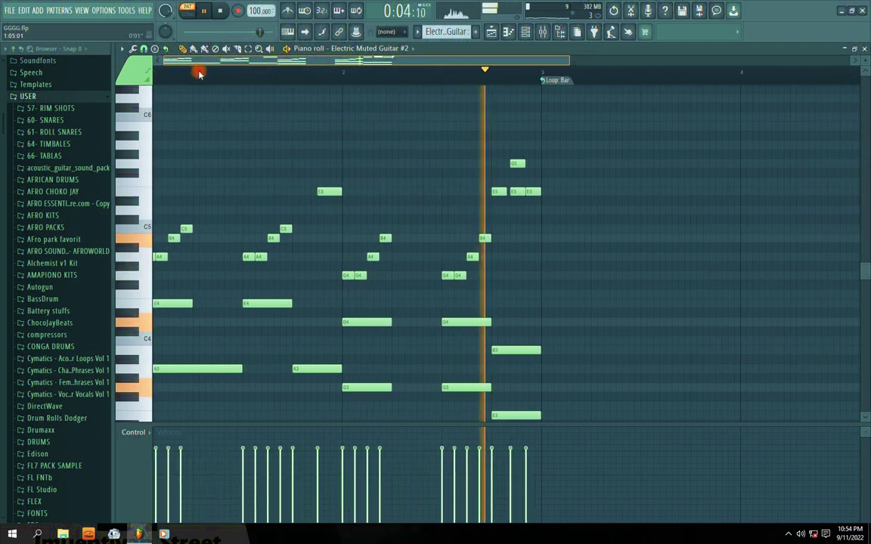
{"action": "key", "text": "space"}
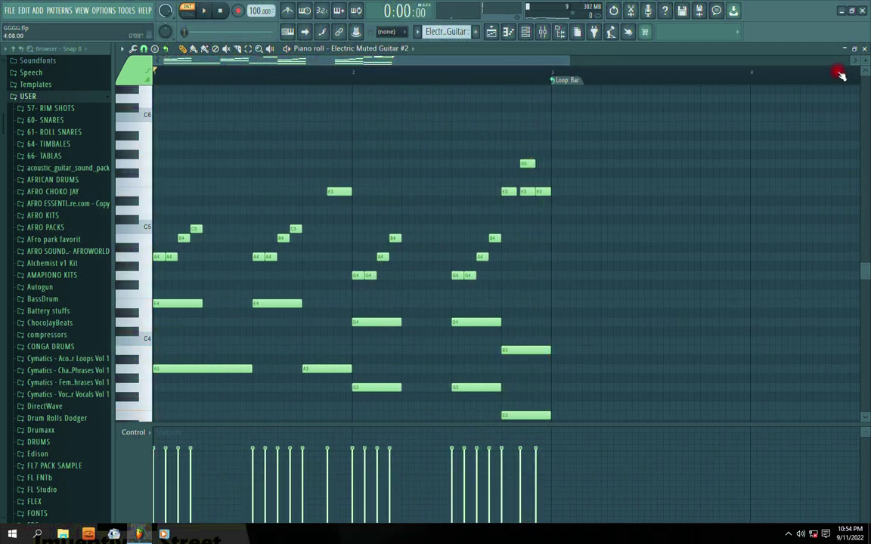
{"action": "left_click", "coordinate": [865, 49]}
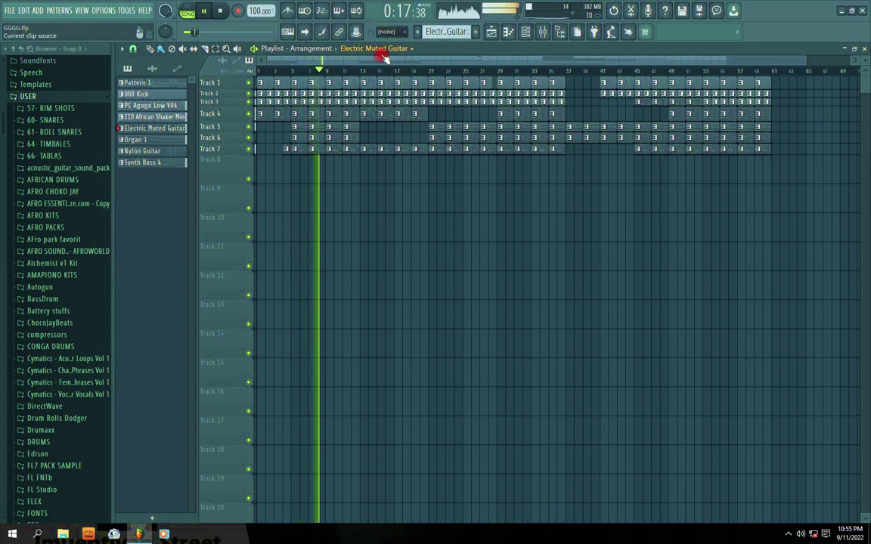
Stop the song playback and replay the arrangement from the start in song mode
{"action": "key", "text": "space"}
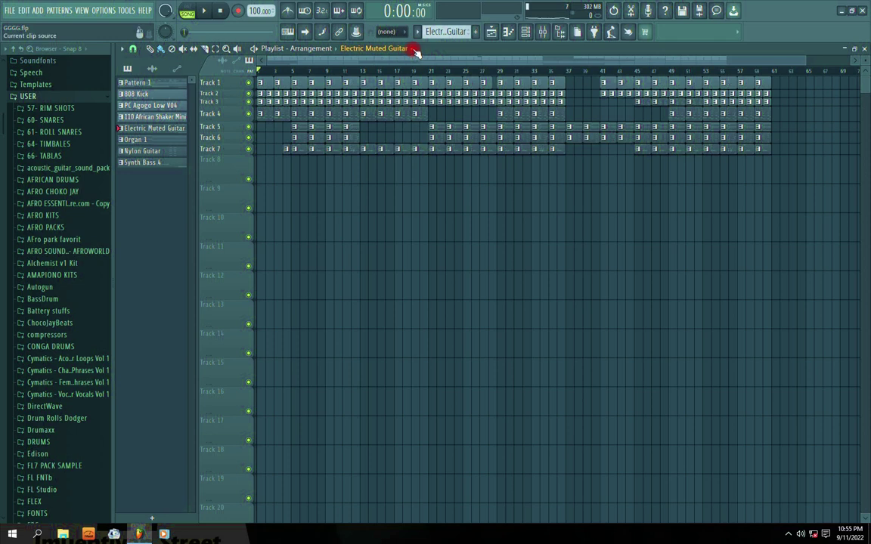
{"action": "left_click", "coordinate": [206, 12]}
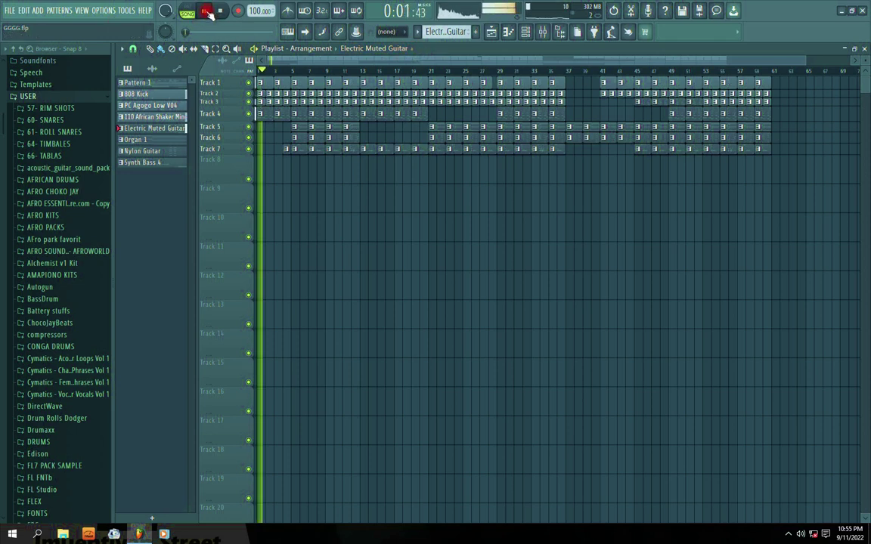
{"action": "key", "text": "space"}
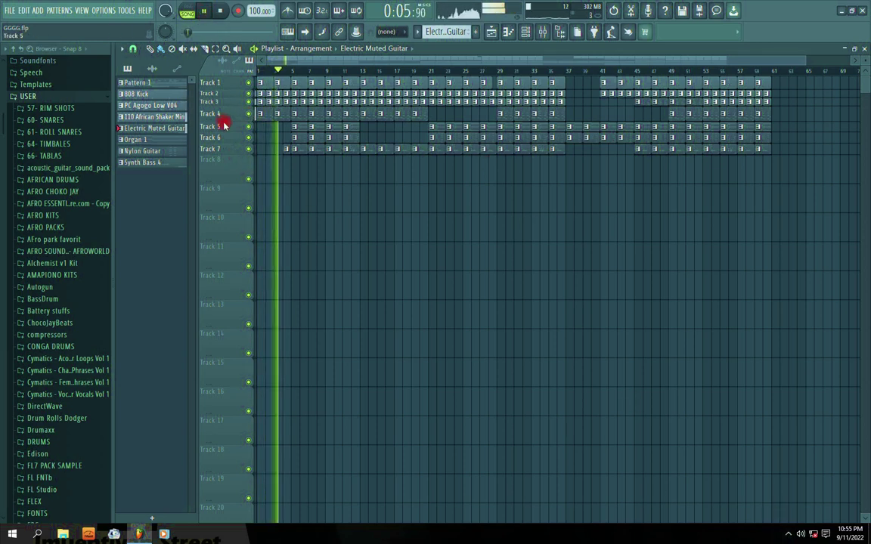
Enlarge Track 4 to review its Electric Muted Guitar #2 notes in the piano roll during playback, then close it and shrink the track
{"action": "left_click_drag", "start_coordinate": [223, 121], "coordinate": [219, 229]}
{"action": "double_click", "coordinate": [272, 190]}
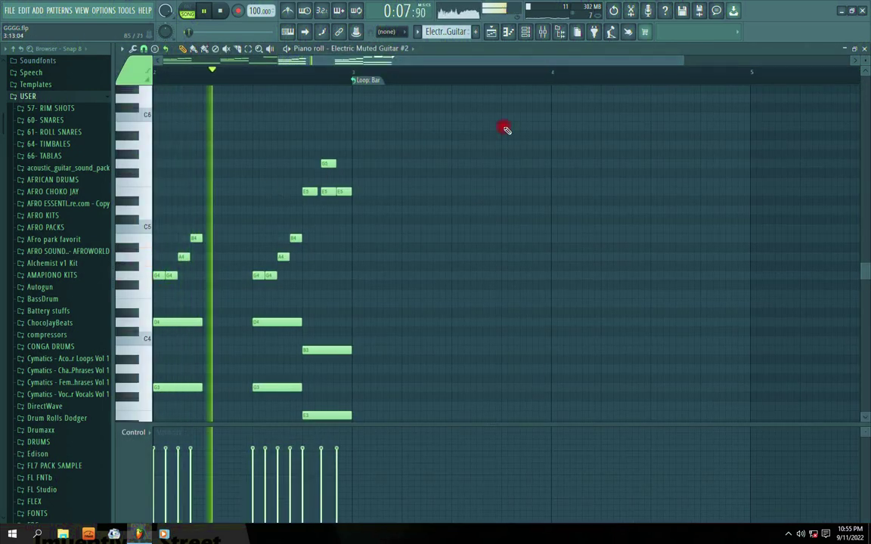
{"action": "left_click_drag", "start_coordinate": [405, 61], "coordinate": [197, 74]}
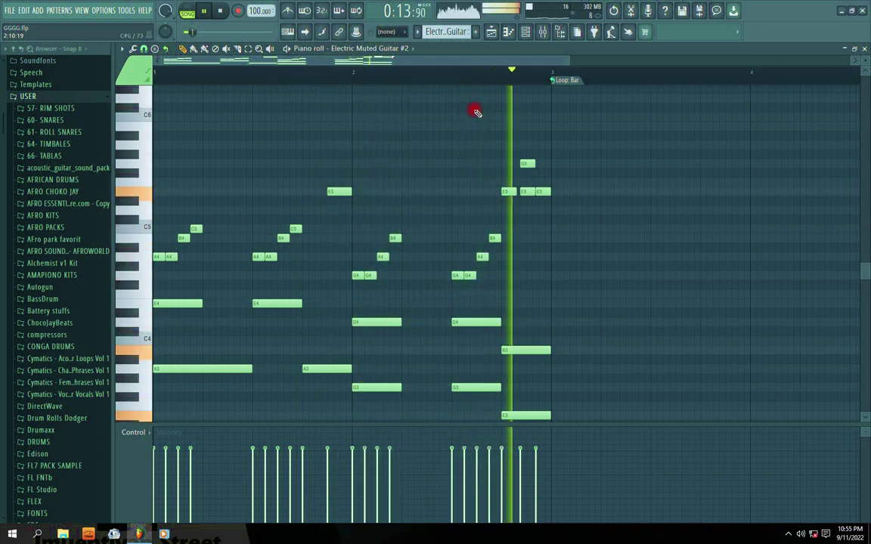
{"action": "left_click", "coordinate": [864, 49]}
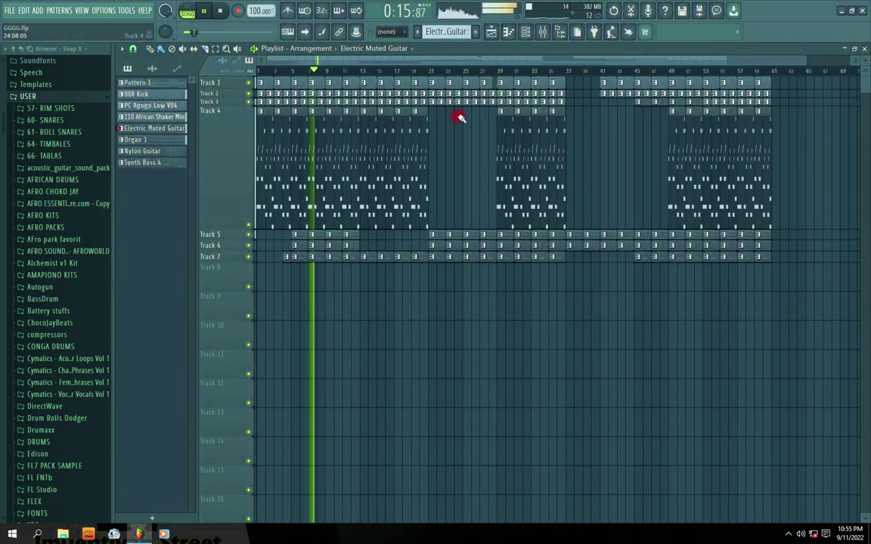
{"action": "left_click_drag", "start_coordinate": [220, 227], "coordinate": [231, 115]}
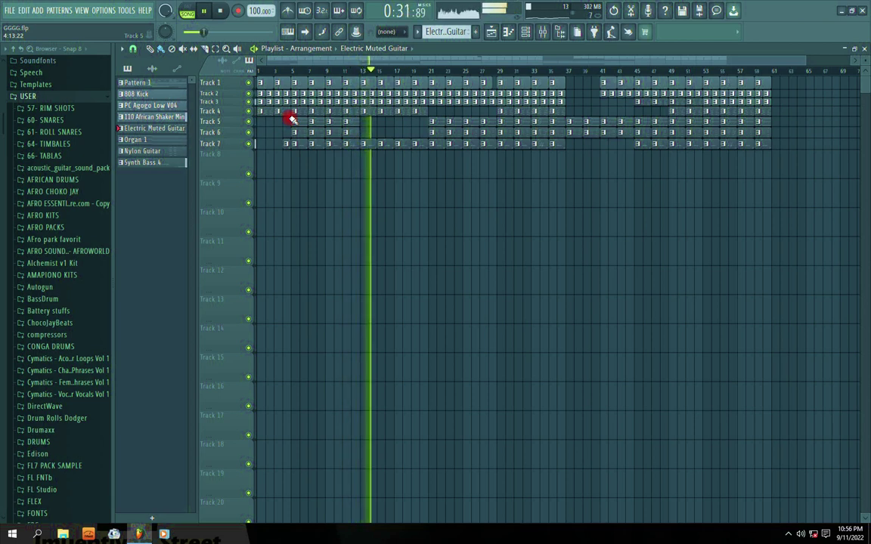
Listen through the full arrangement in song mode and stop playback
{"action": "left_click_drag", "start_coordinate": [410, 58], "coordinate": [353, 54]}
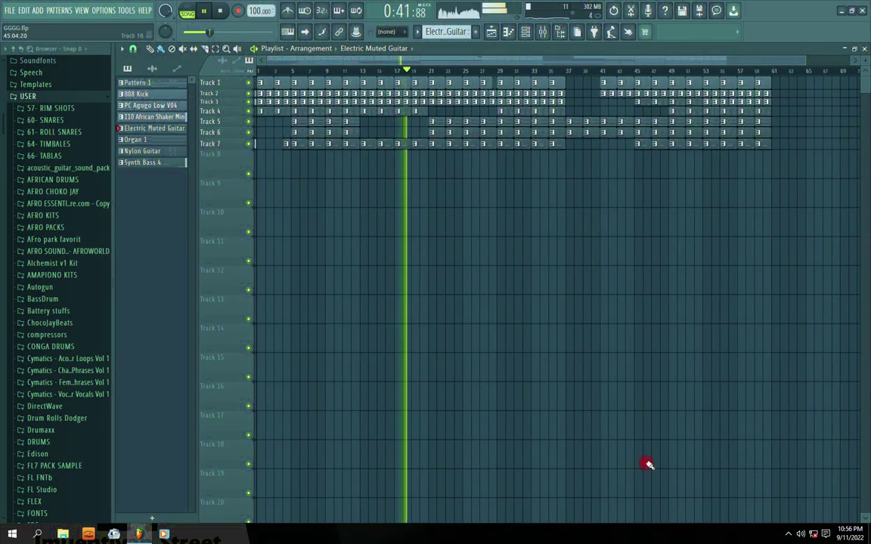
{"action": "left_click", "coordinate": [788, 534]}
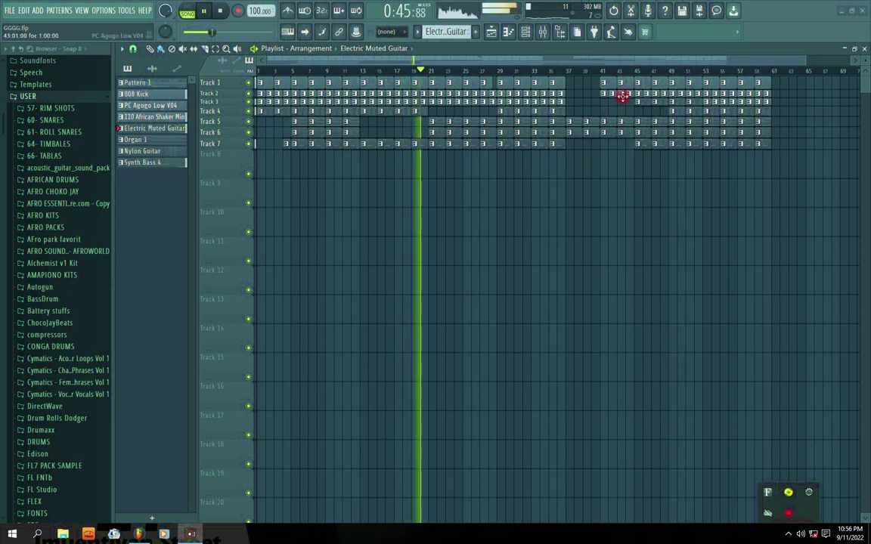
{"action": "left_click", "coordinate": [756, 527]}
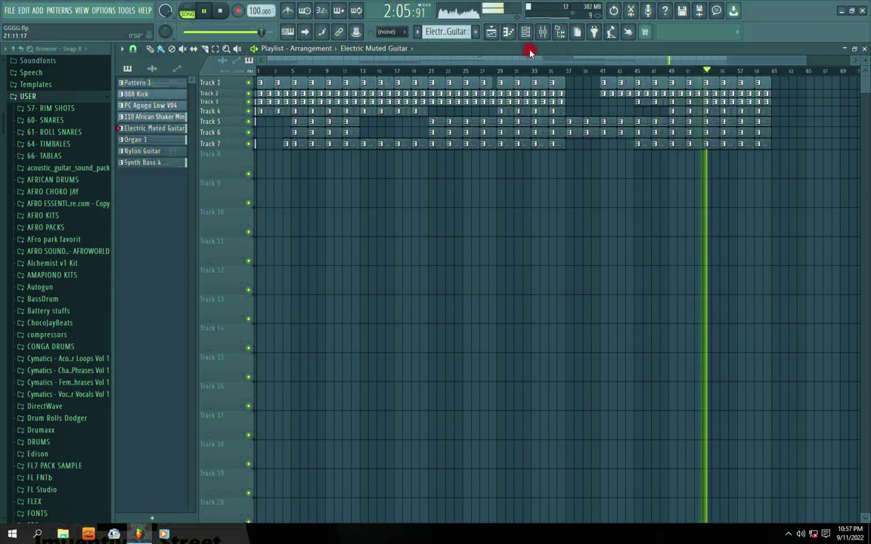
{"action": "mouse_move", "coordinate": [431, 61]}
{"action": "left_mouse_down"}
{"action": "mouse_move", "coordinate": [592, 64]}
{"action": "mouse_move", "coordinate": [442, 61]}
{"action": "left_mouse_up"}
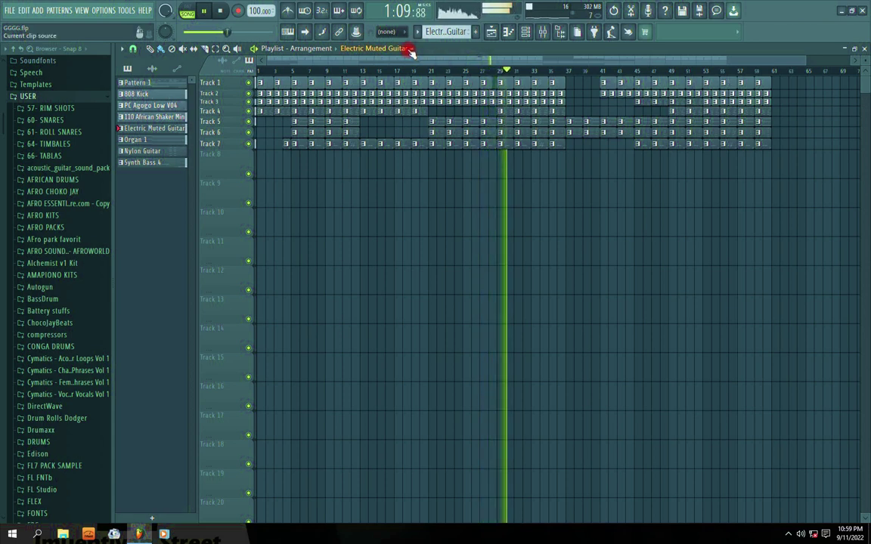
{"action": "left_click", "coordinate": [789, 534]}
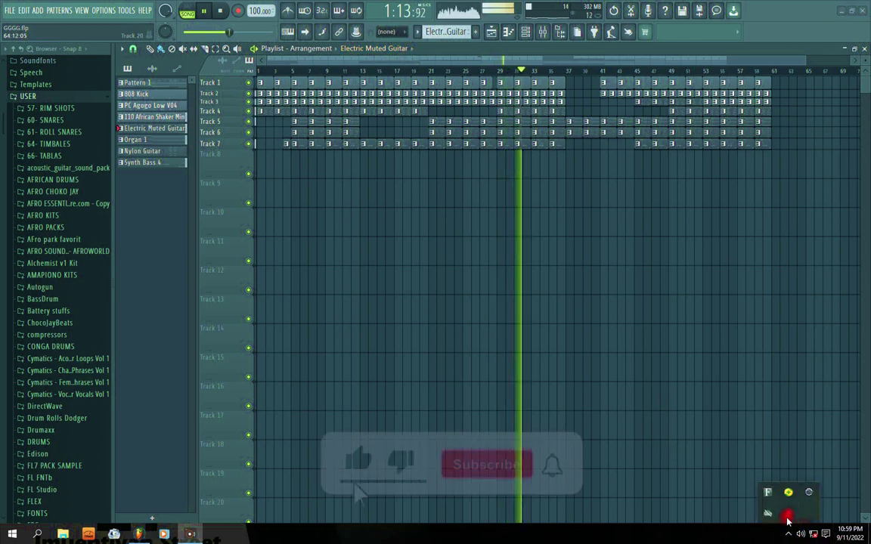
{"action": "left_click", "coordinate": [558, 524]}
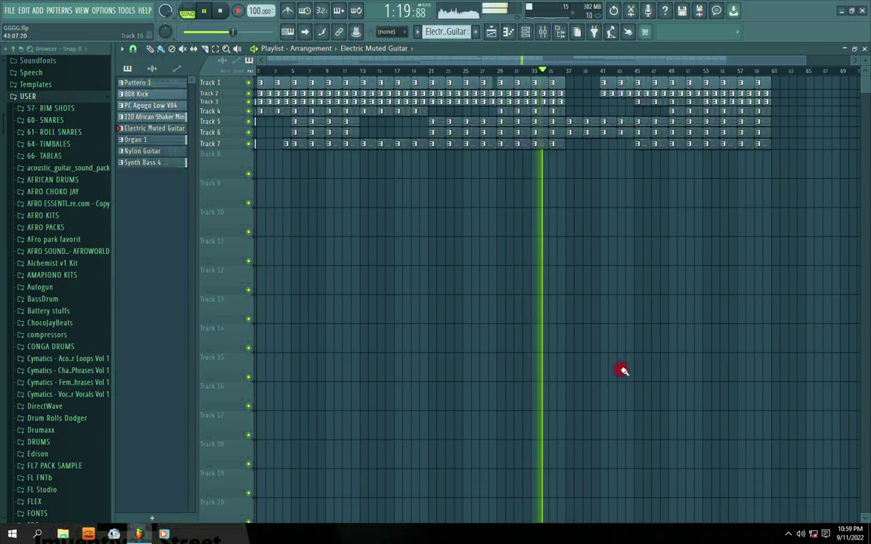
{"action": "key", "text": "space"}
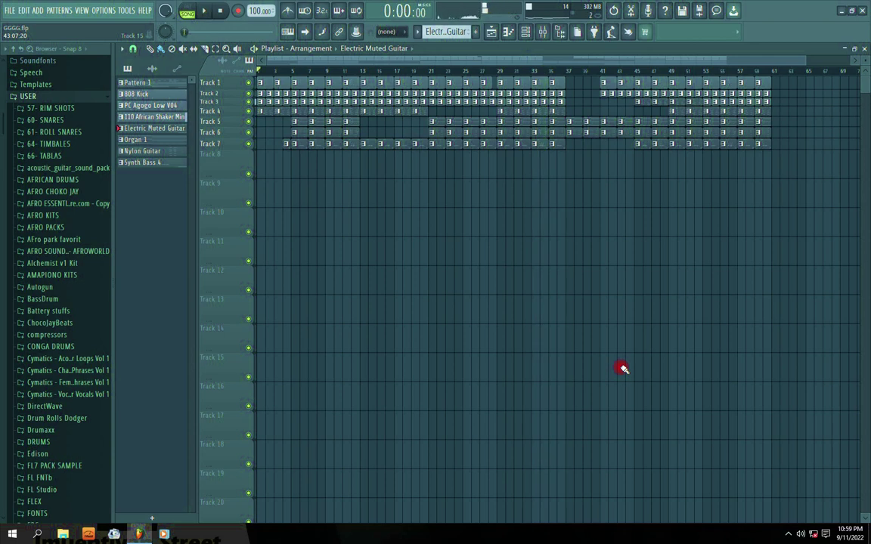